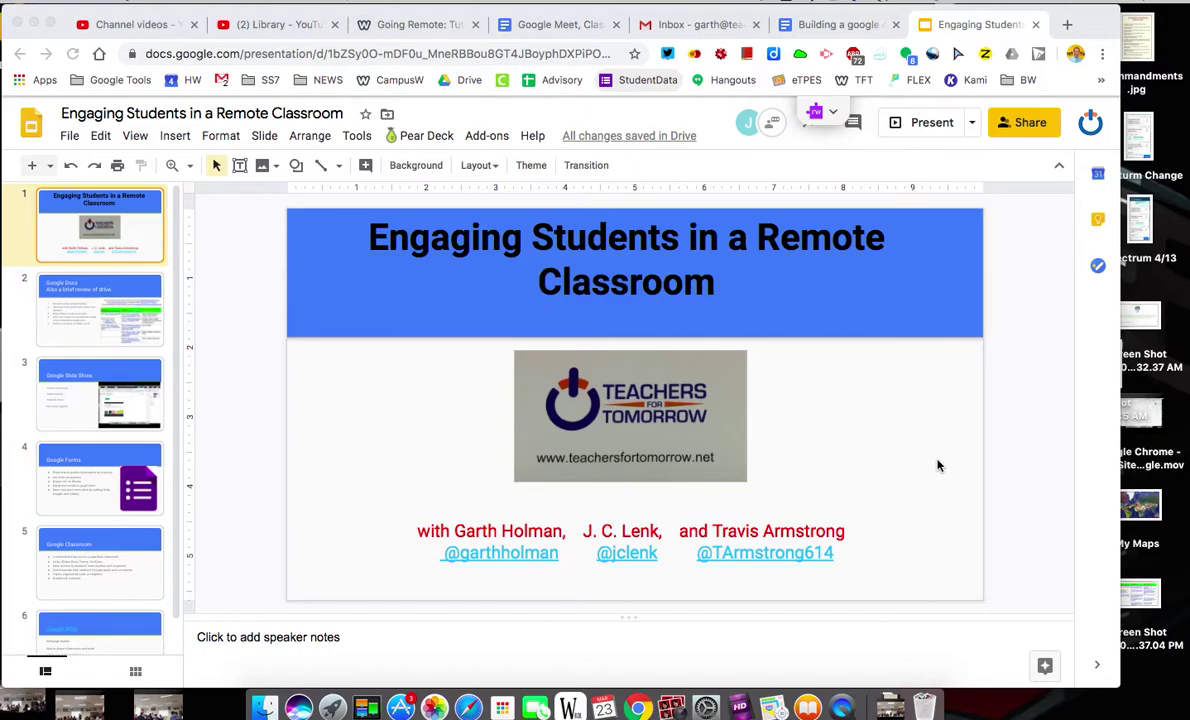
Step: Show slide 2, the Google Docs slide, of the Engaging Students in a Remote Classroom deck
left_click(107, 321)
left_click(107, 321)
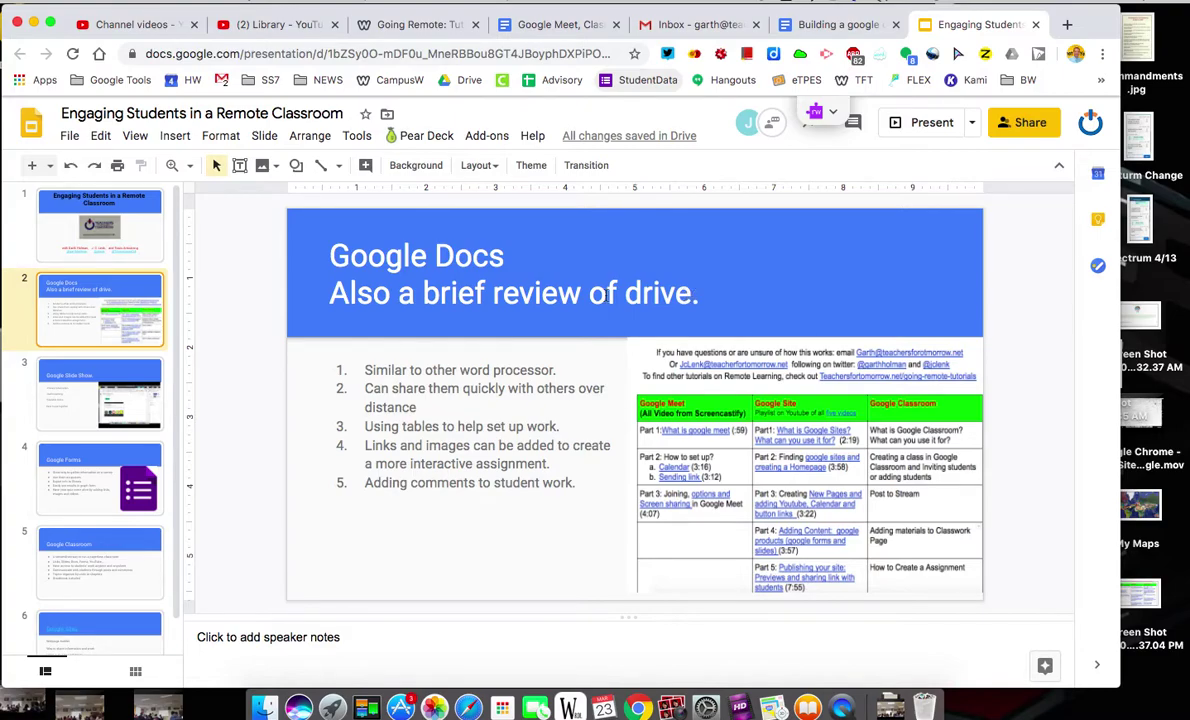
Step: Leave the slide title and switch to the Gmail Inbox browser tab
left_click(773, 292)
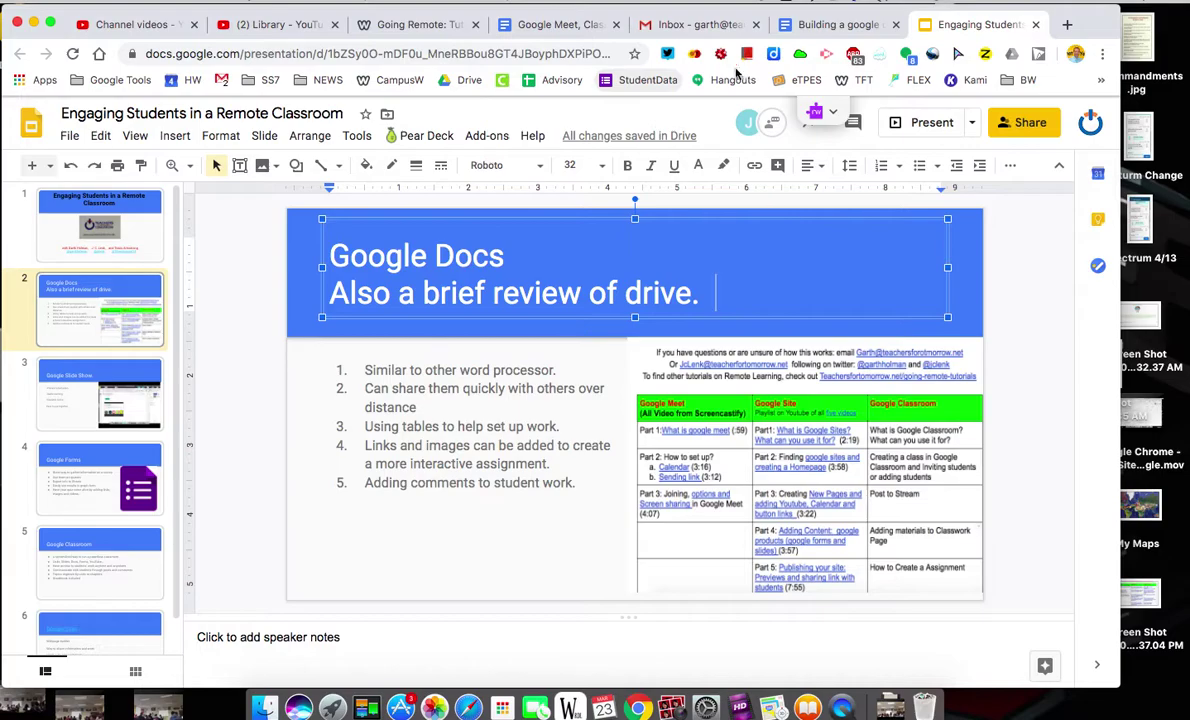
left_click(697, 25)
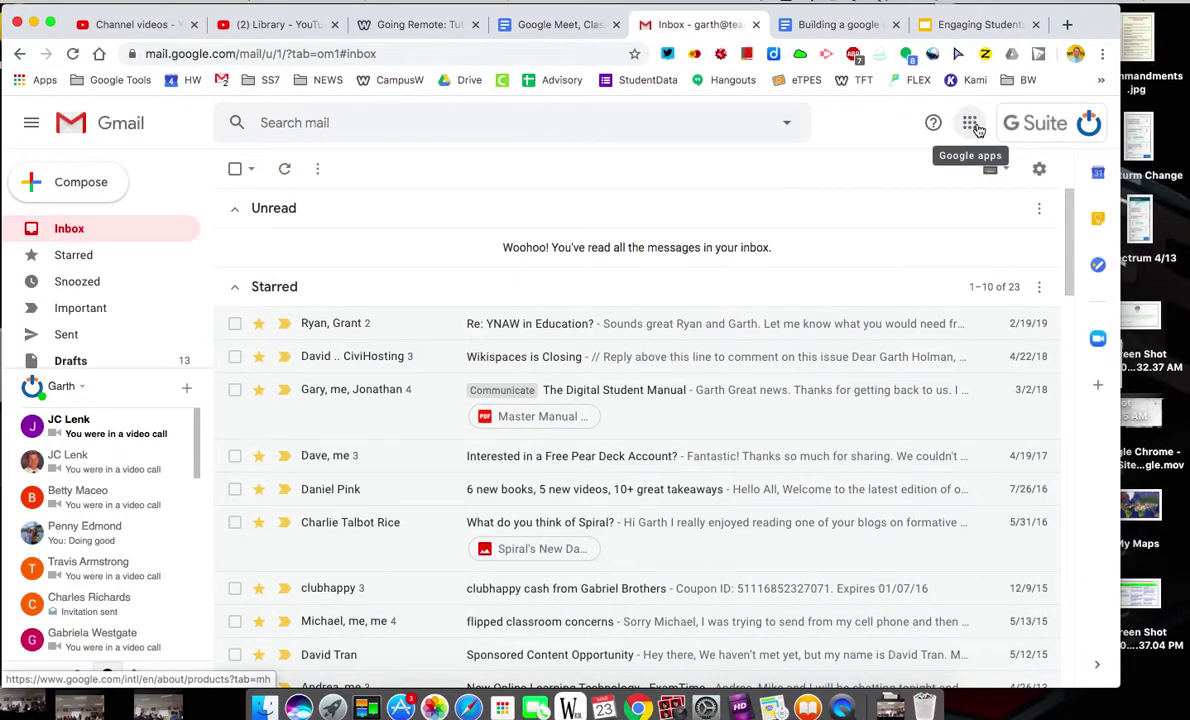
Step: Open Gmail's Google apps panel and scroll through the available apps
left_click(972, 124)
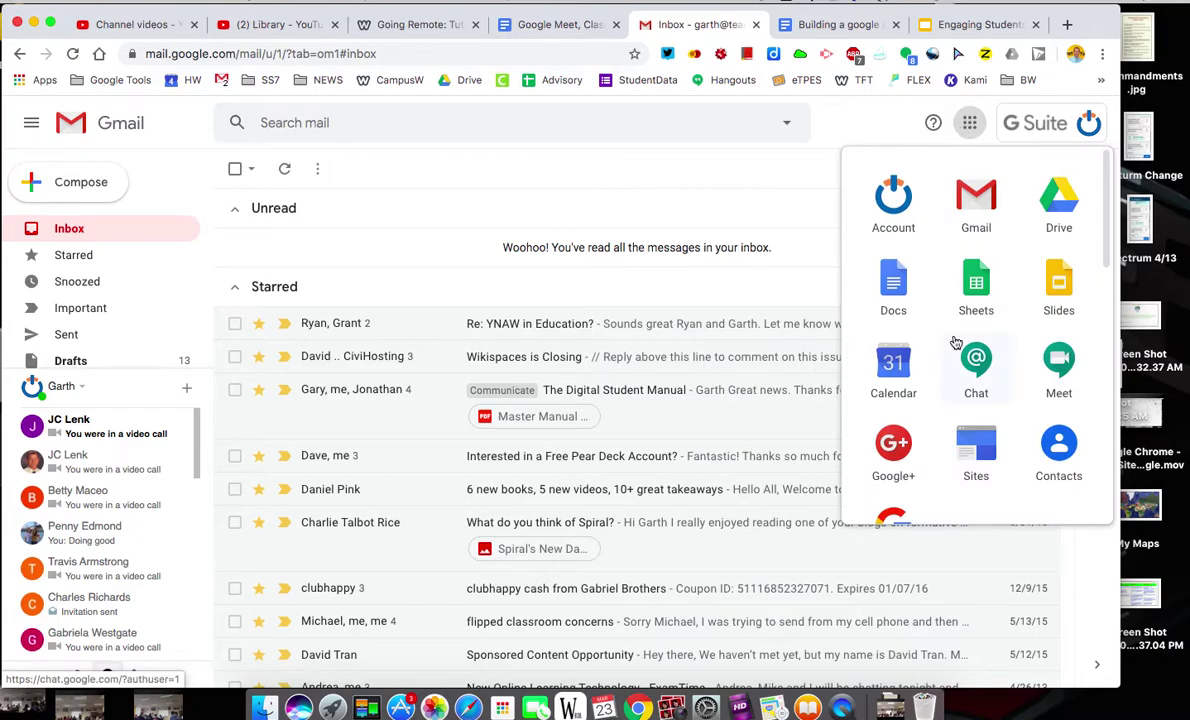
scroll(996, 390, "down", 3)
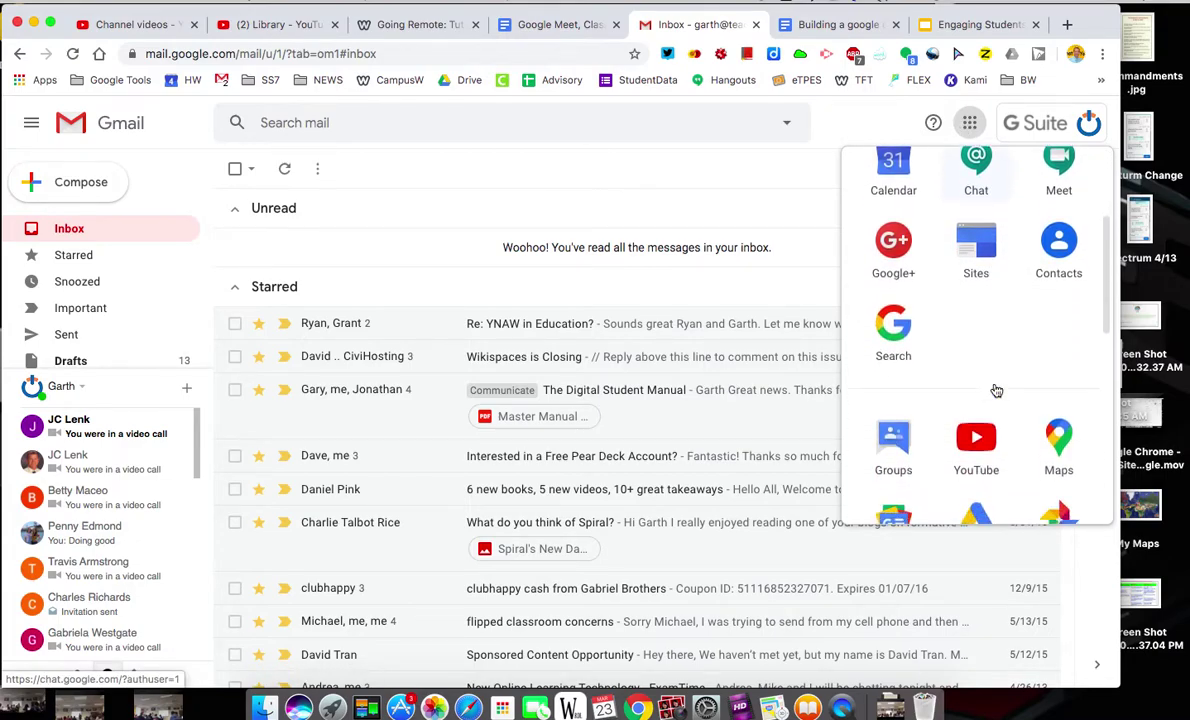
scroll(996, 390, "down", 10)
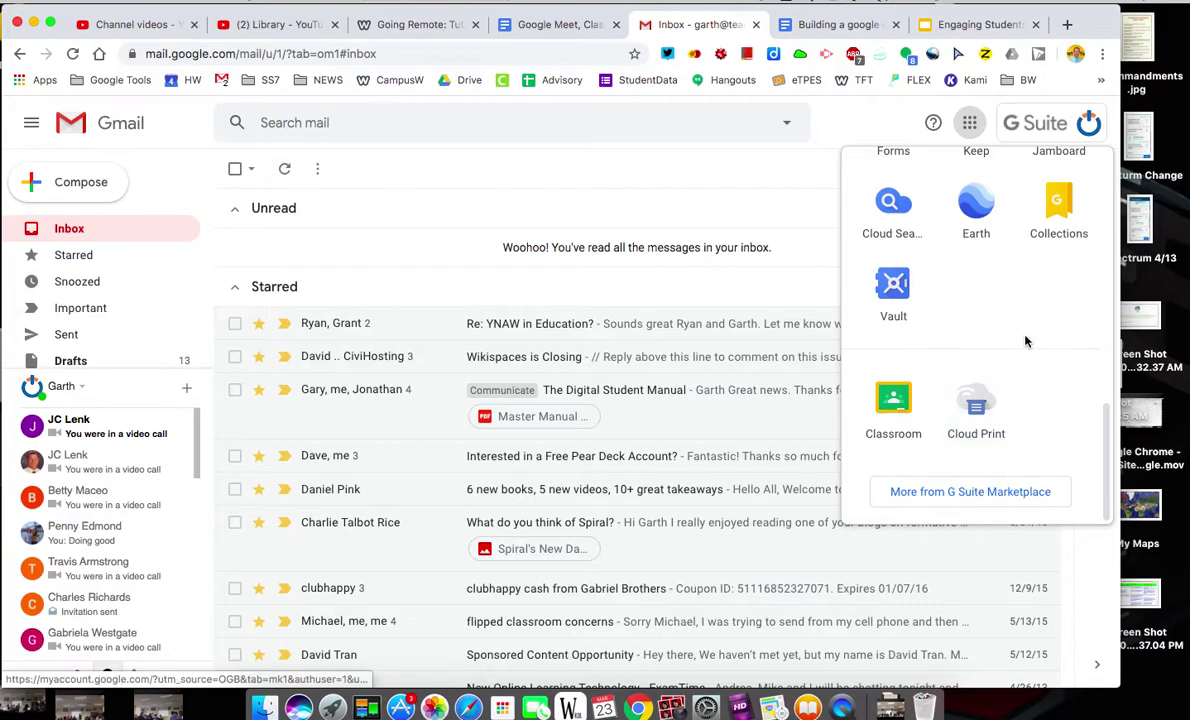
scroll(1025, 341, "up", 1)
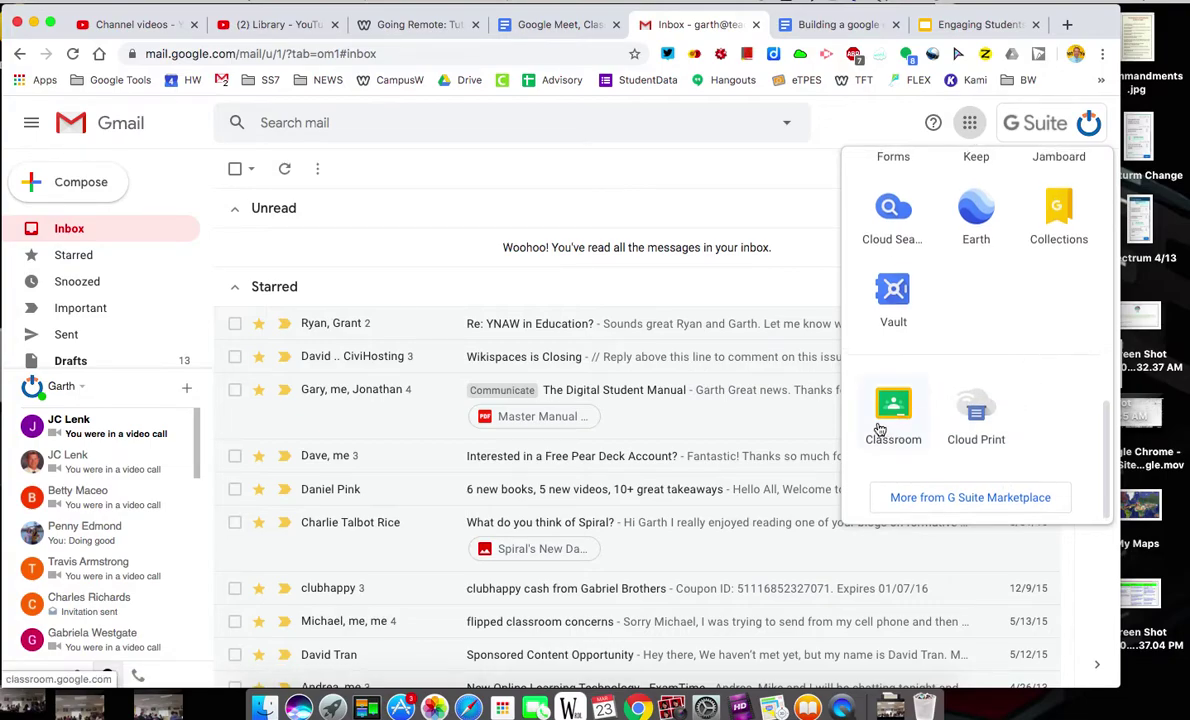
scroll(1003, 309, "up", 5)
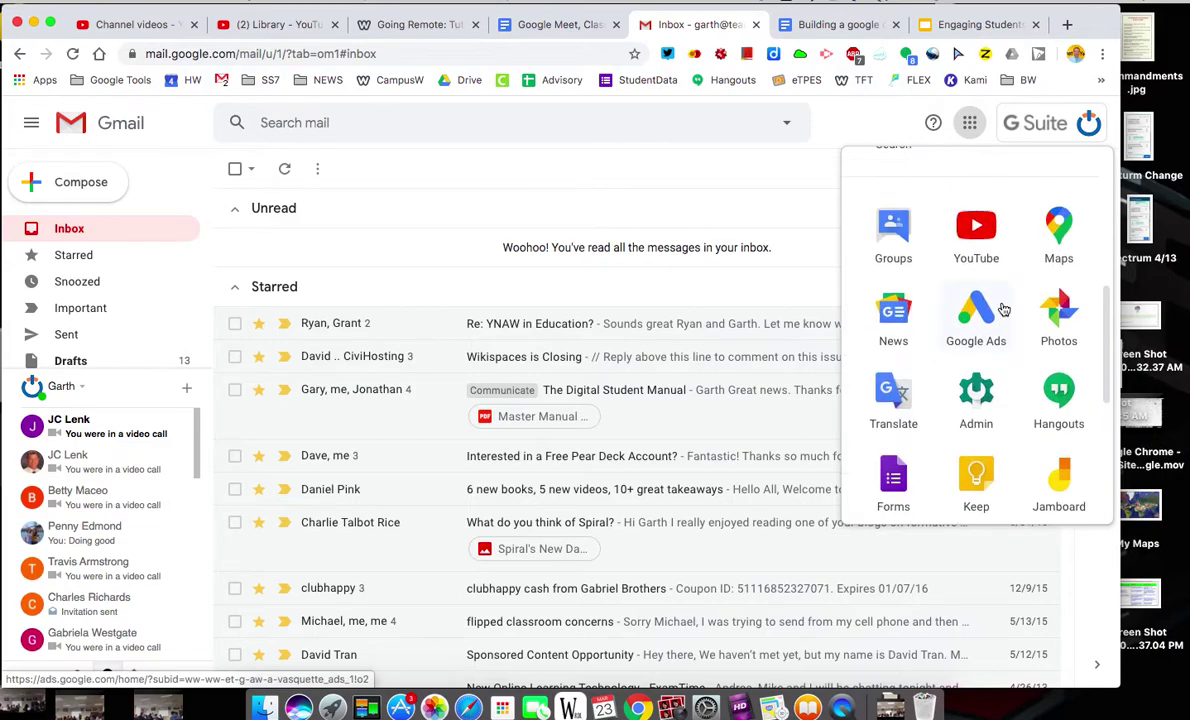
scroll(1002, 308, "up", 5)
scroll(1002, 308, "down", 3)
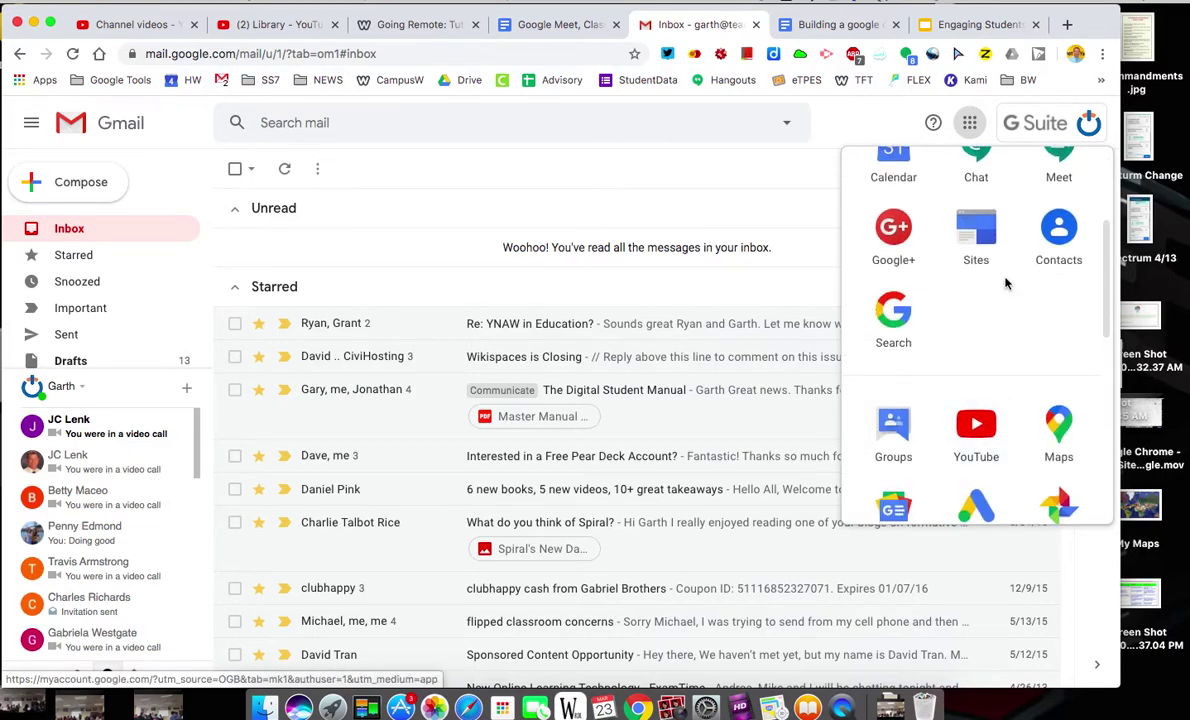
scroll(1006, 284, "up", 1)
scroll(1006, 284, "up", 4)
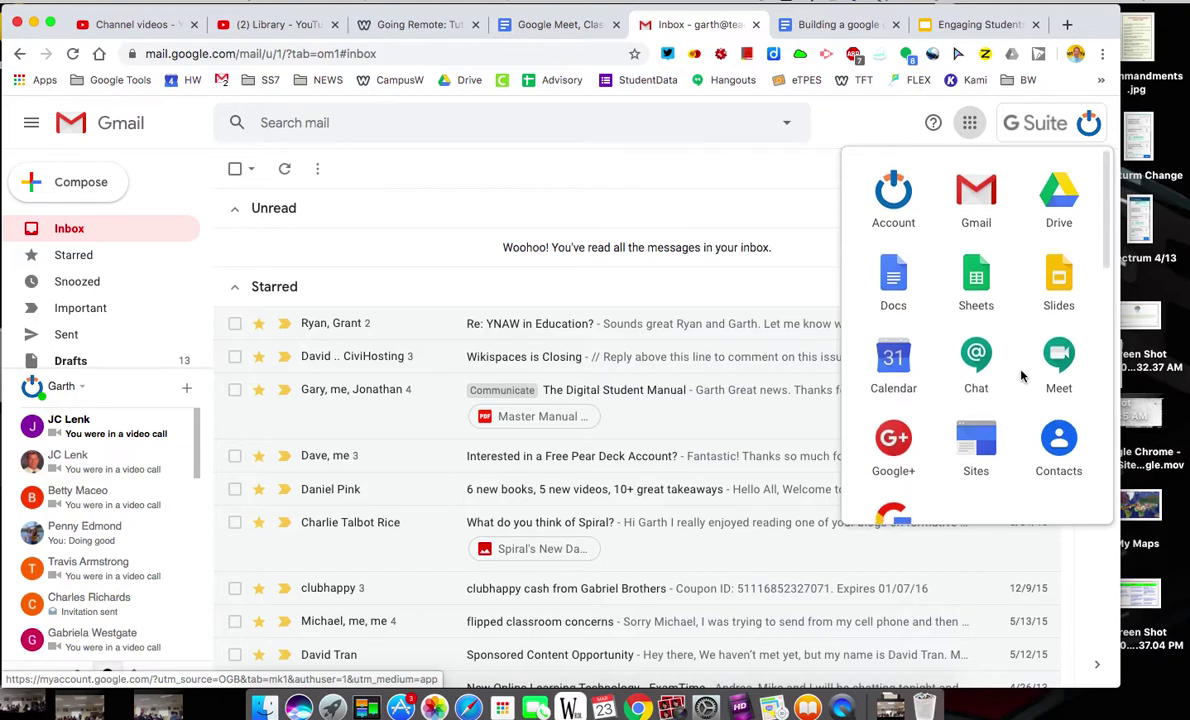
scroll(1021, 375, "down", 4)
scroll(1021, 375, "up", 4)
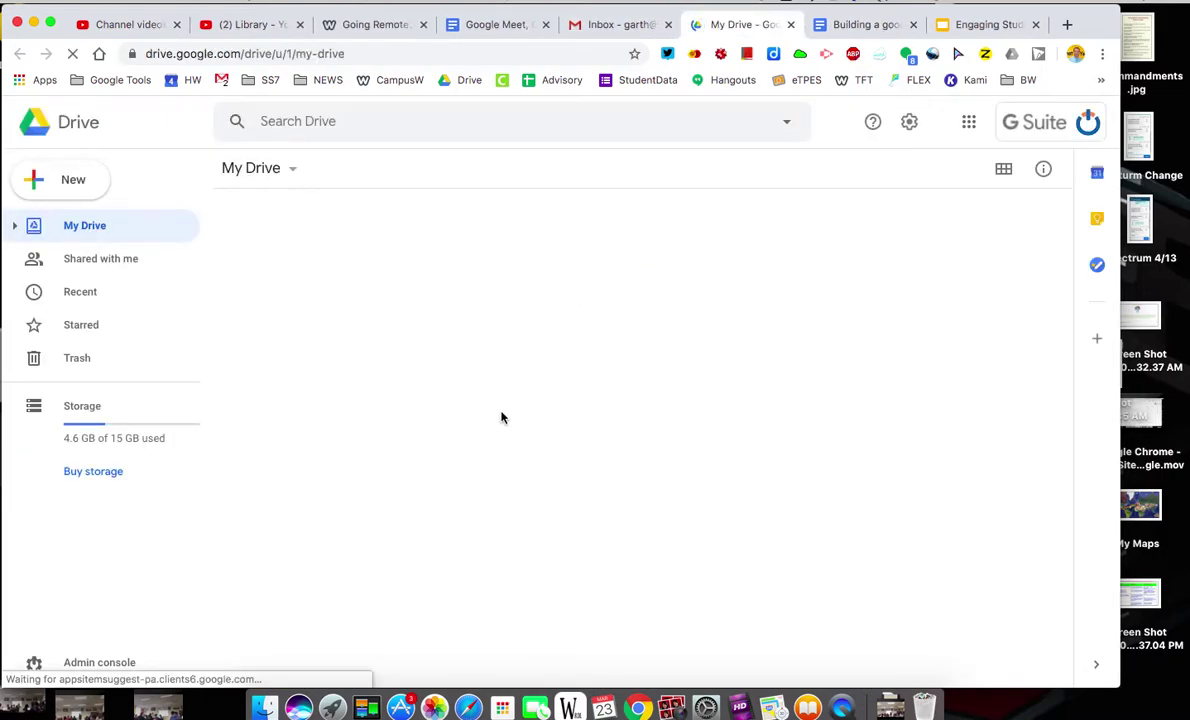
left_click(72, 186)
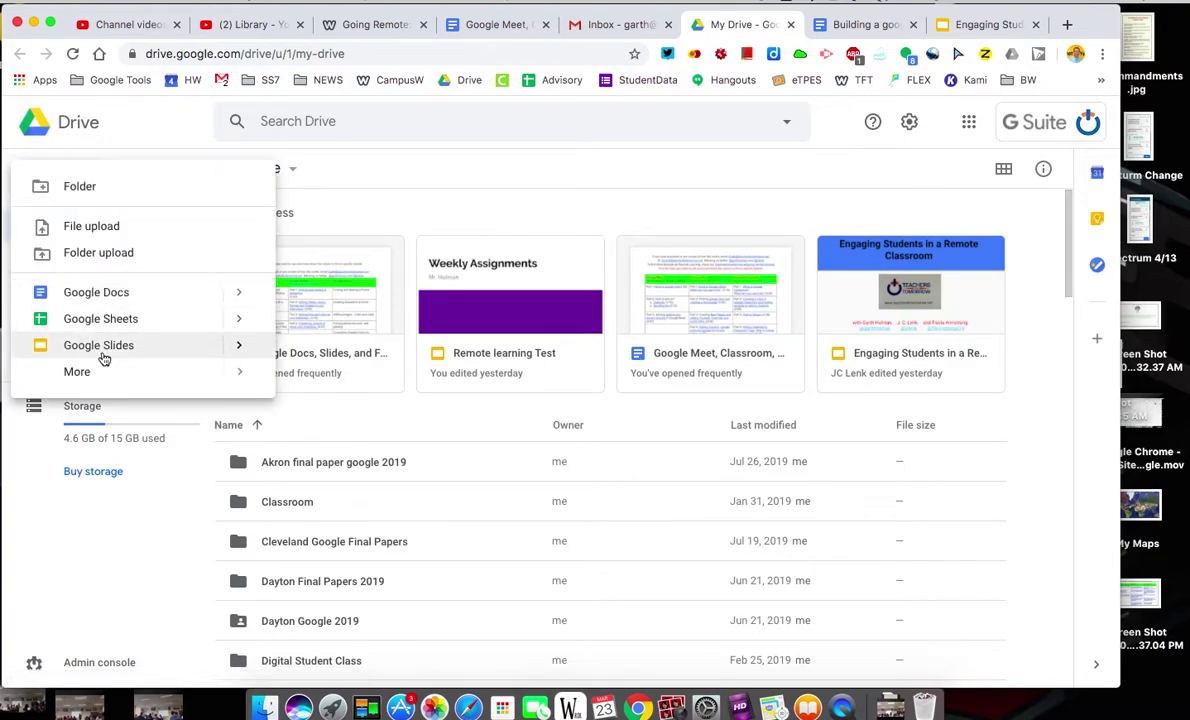
mouse_move(88, 380)
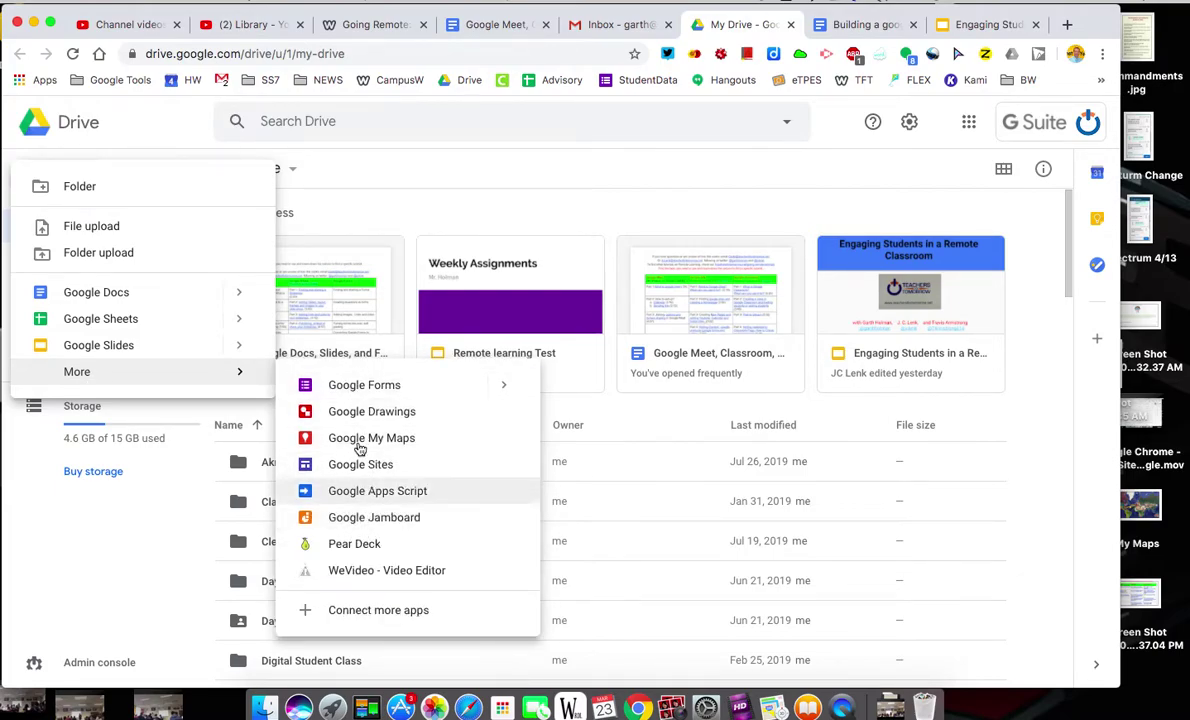
left_click(449, 194)
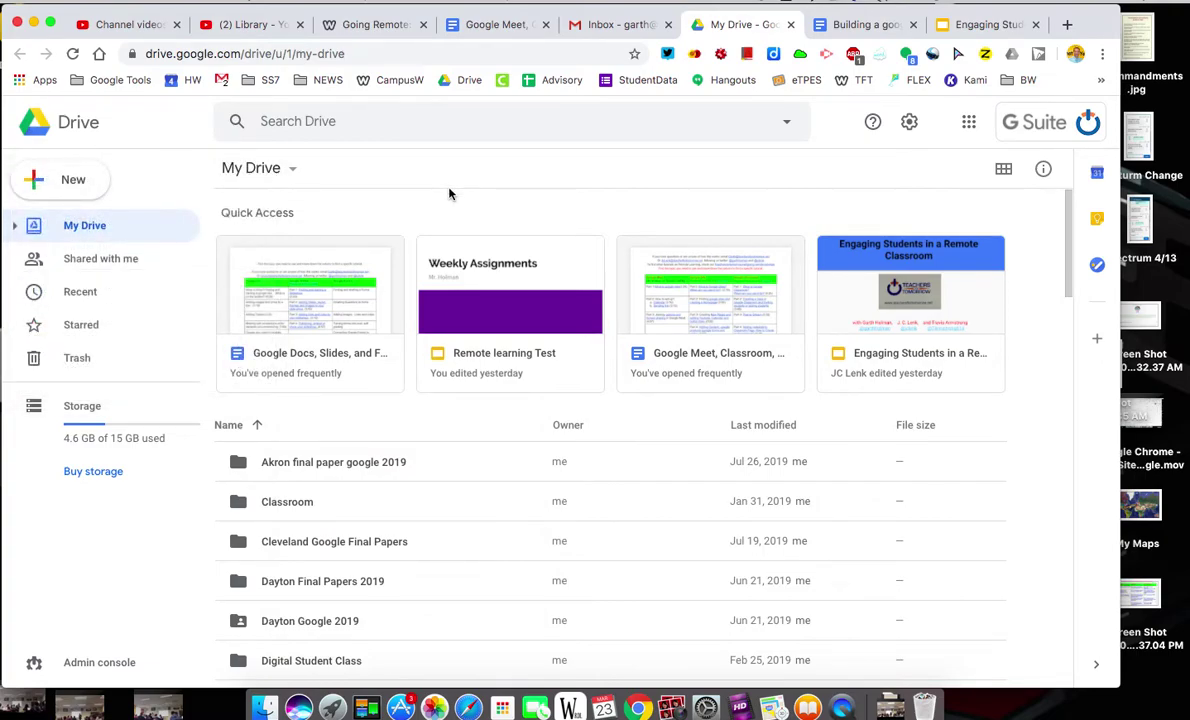
scroll(303, 494, "down", 5)
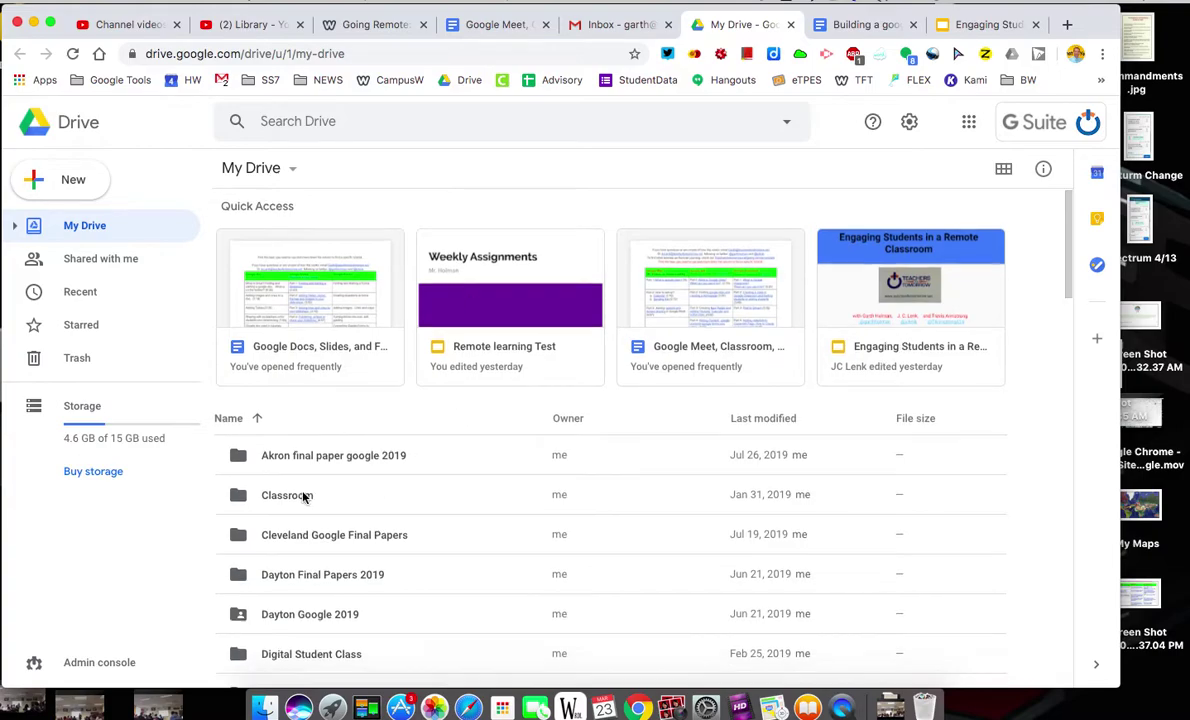
scroll(303, 494, "down", 10)
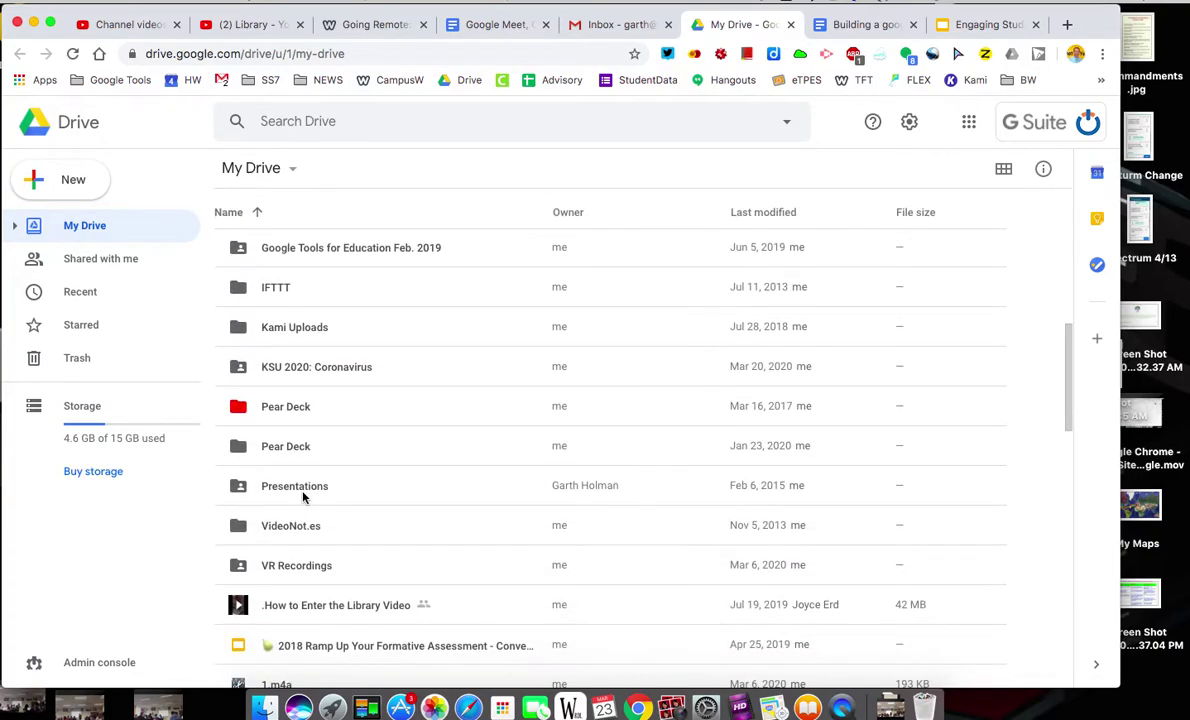
scroll(305, 496, "up", 5)
scroll(305, 496, "up", 10)
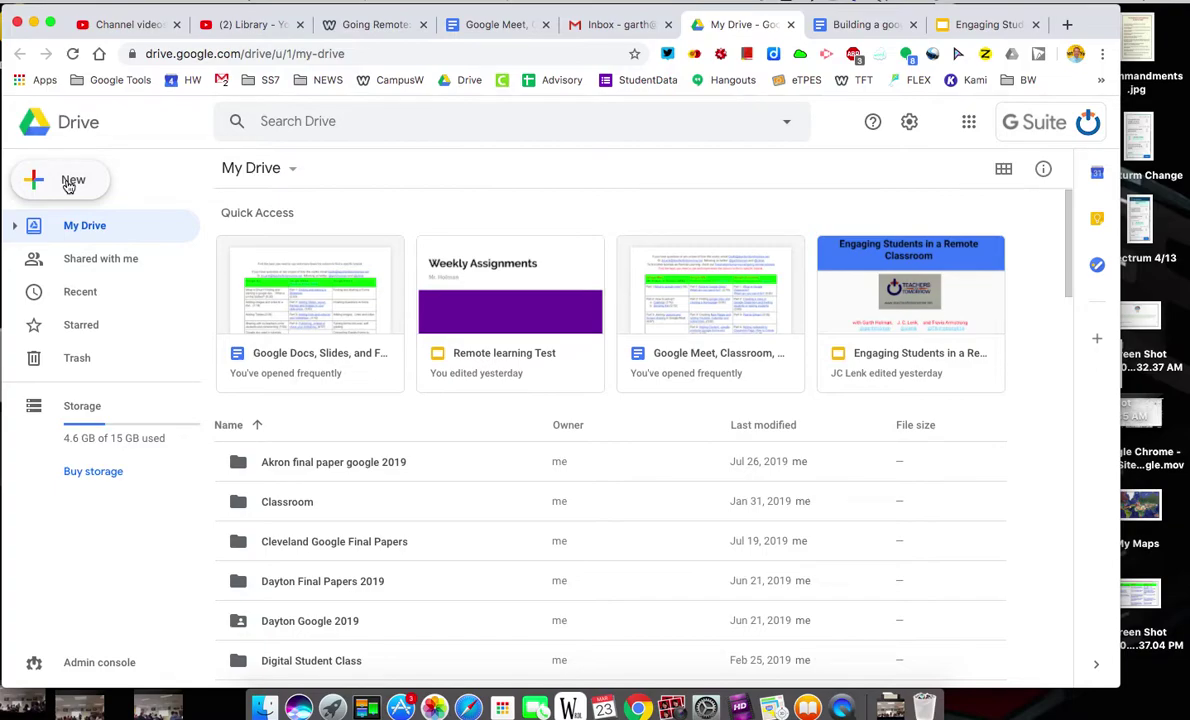
Step: Create a new Google Doc from Drive and title it 'TEST REMOTE LEARNING'
left_click(68, 186)
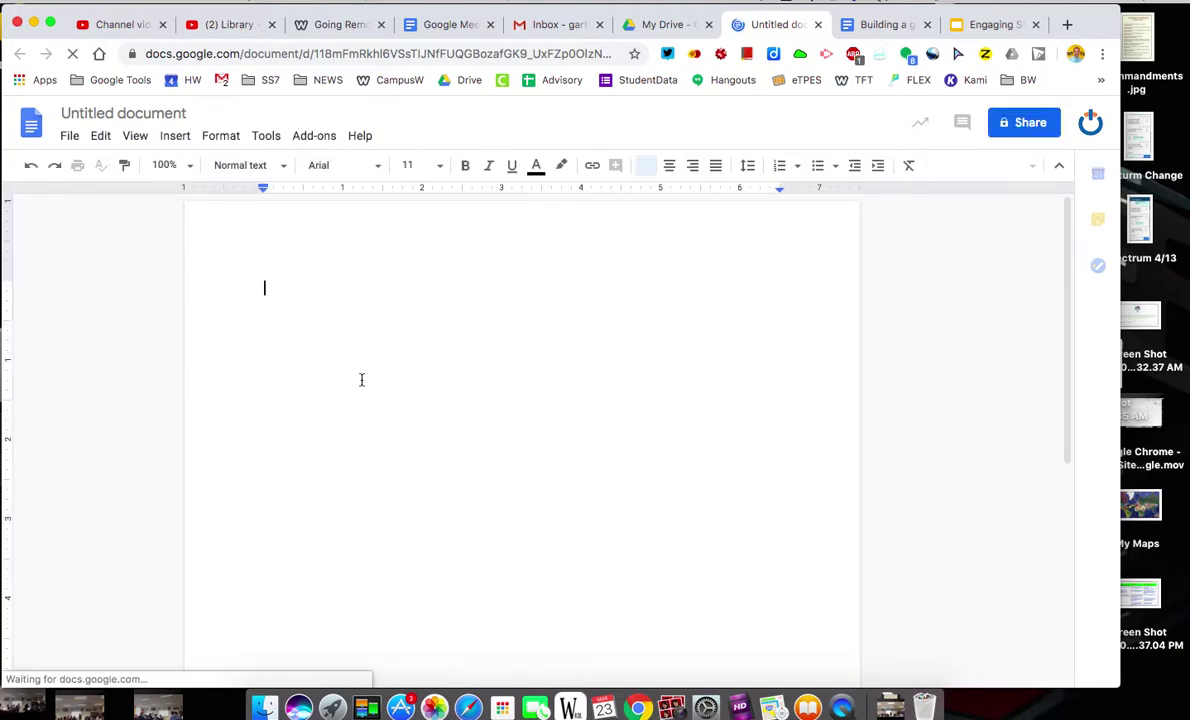
left_click(125, 113)
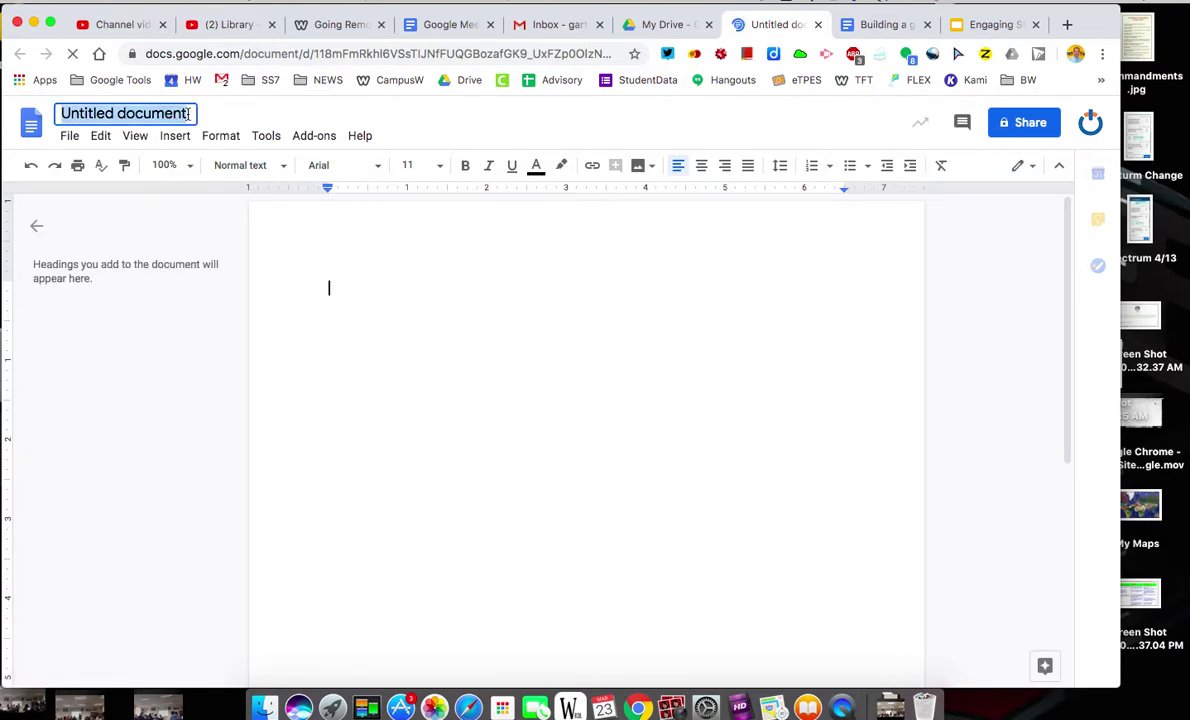
type("T")
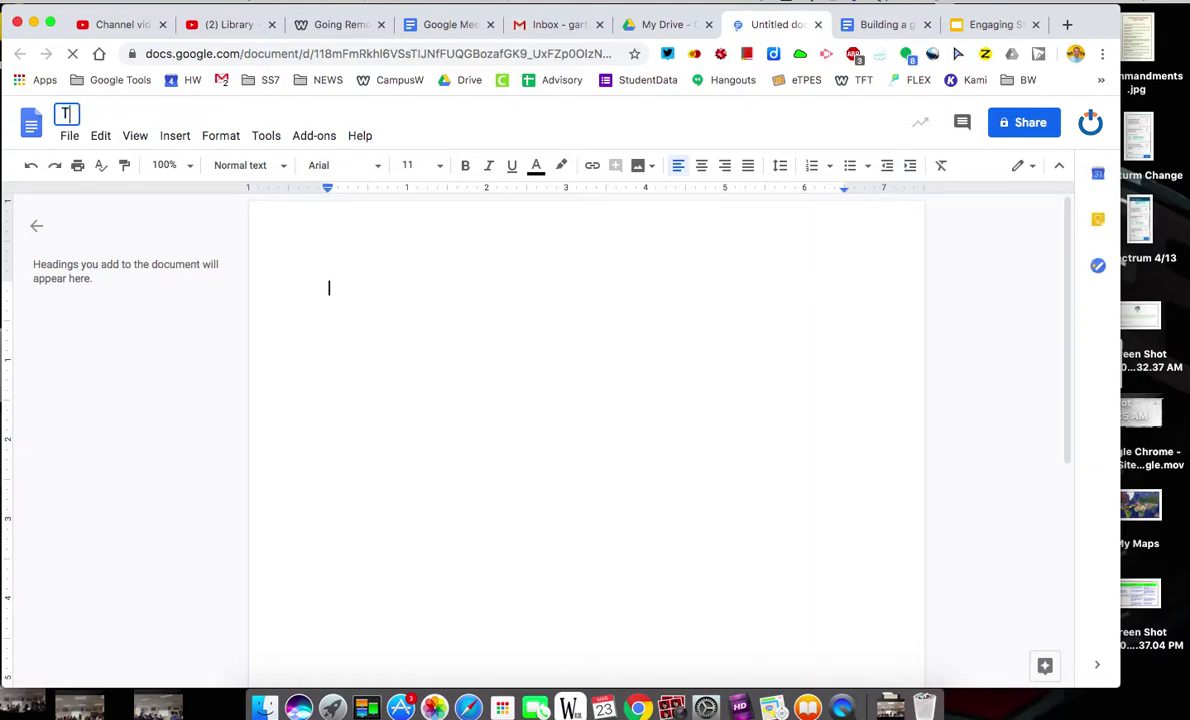
type("EST REMOTE LEARNING")
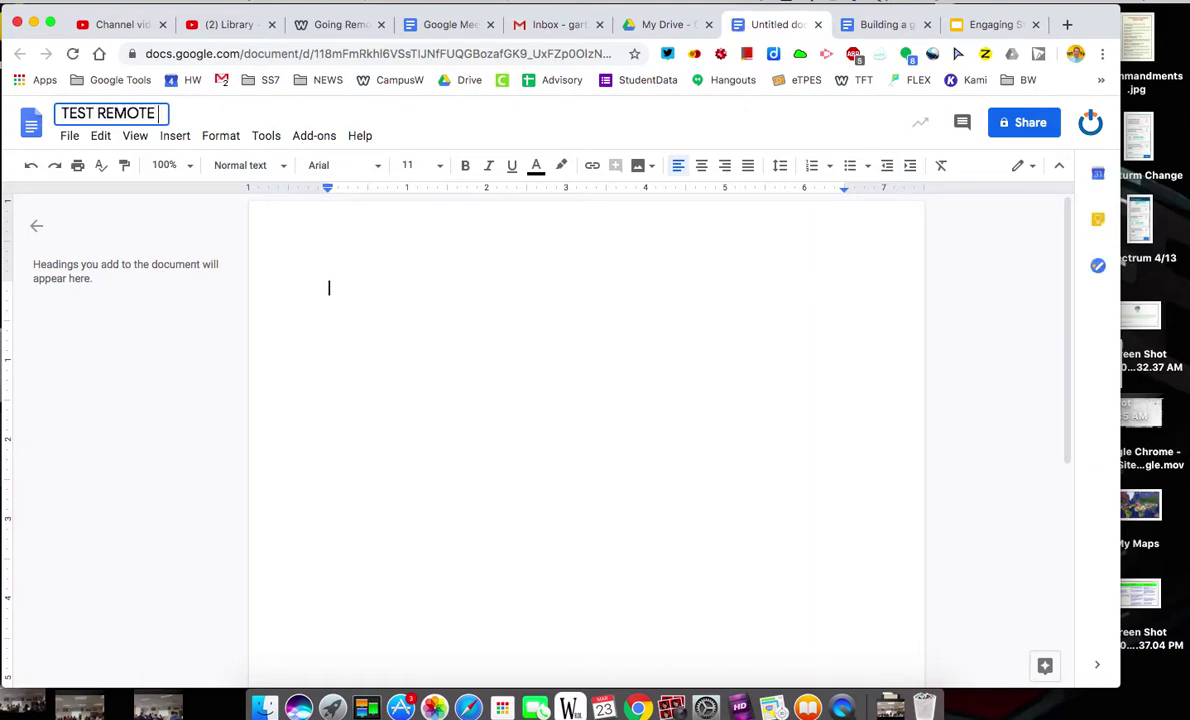
key("Return")
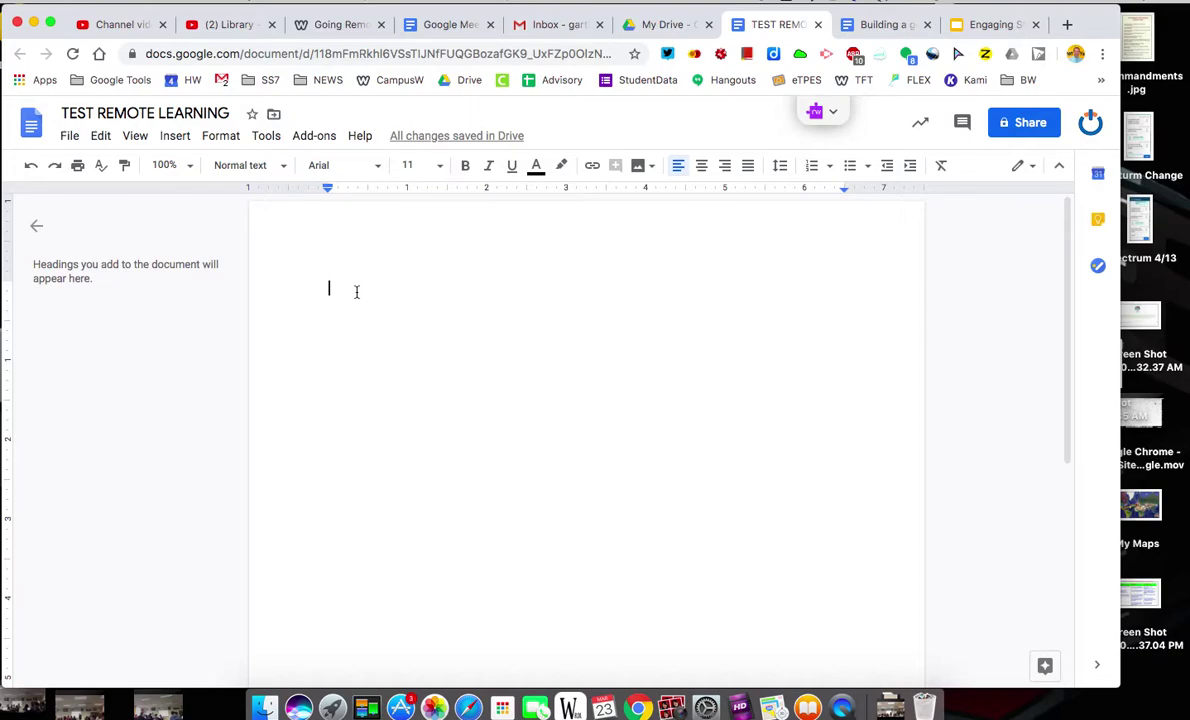
Step: Type 'HELLO HOW ARE YOU?' on the page and select the whole line
type("HEL")
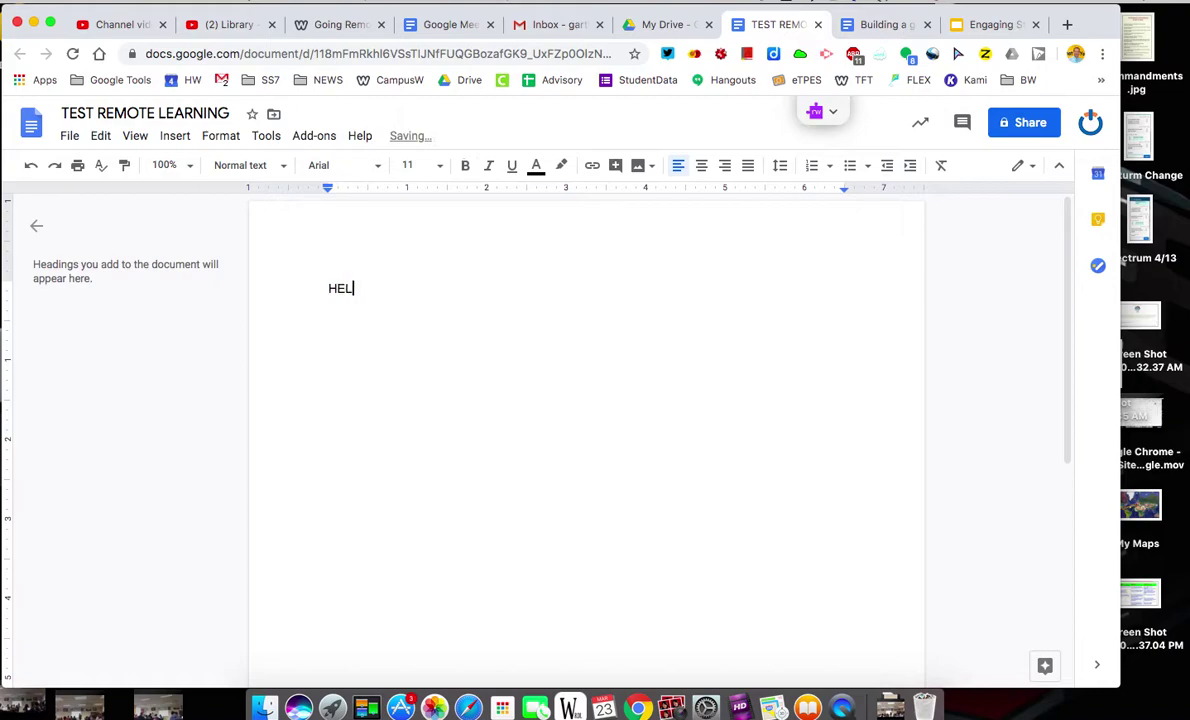
type("LO HOW ARE YO")
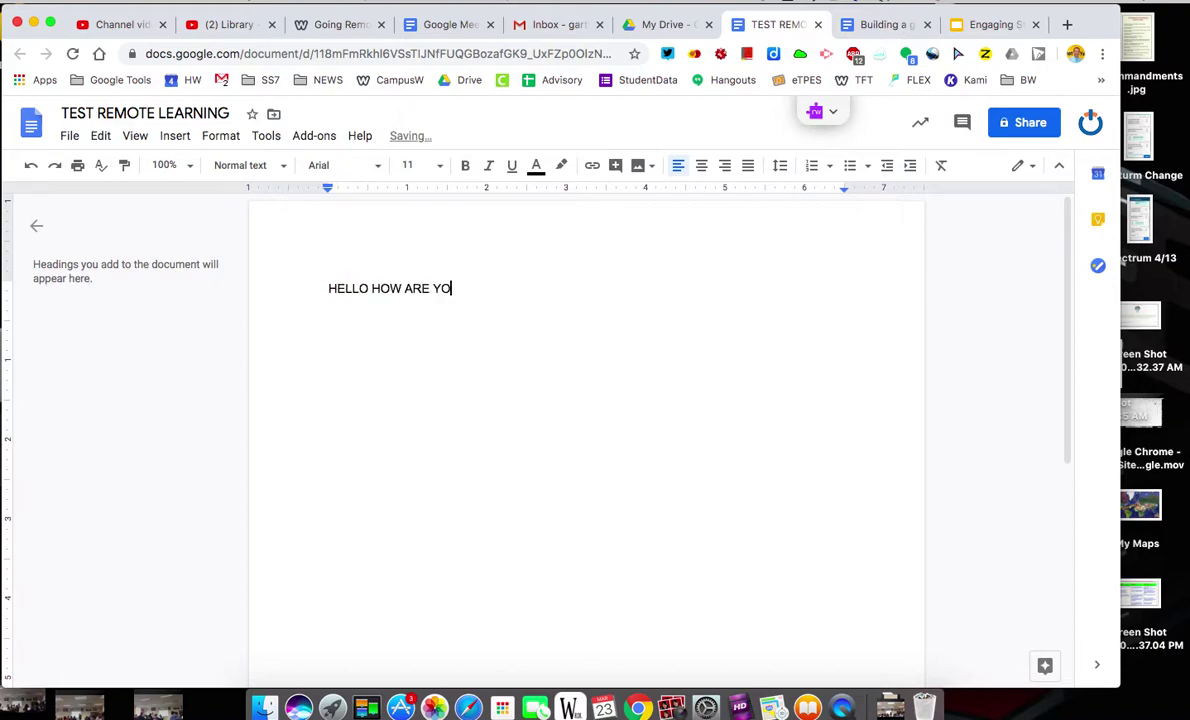
type("U?")
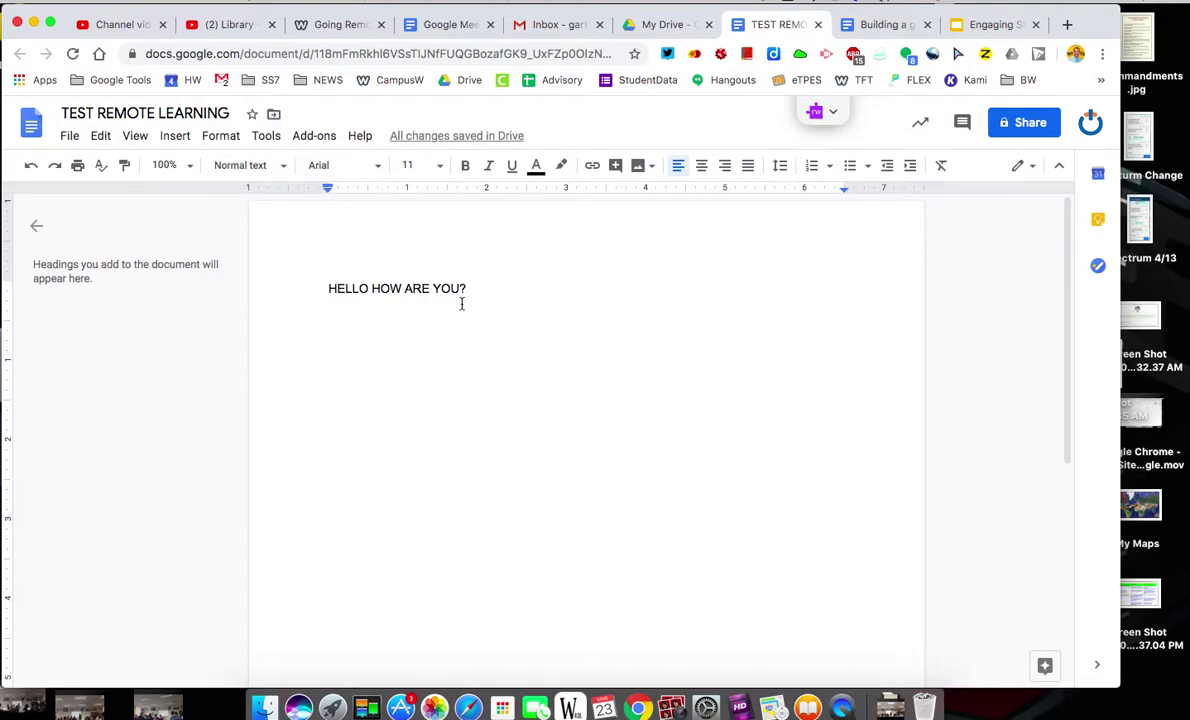
left_click_drag(467, 290, 326, 290)
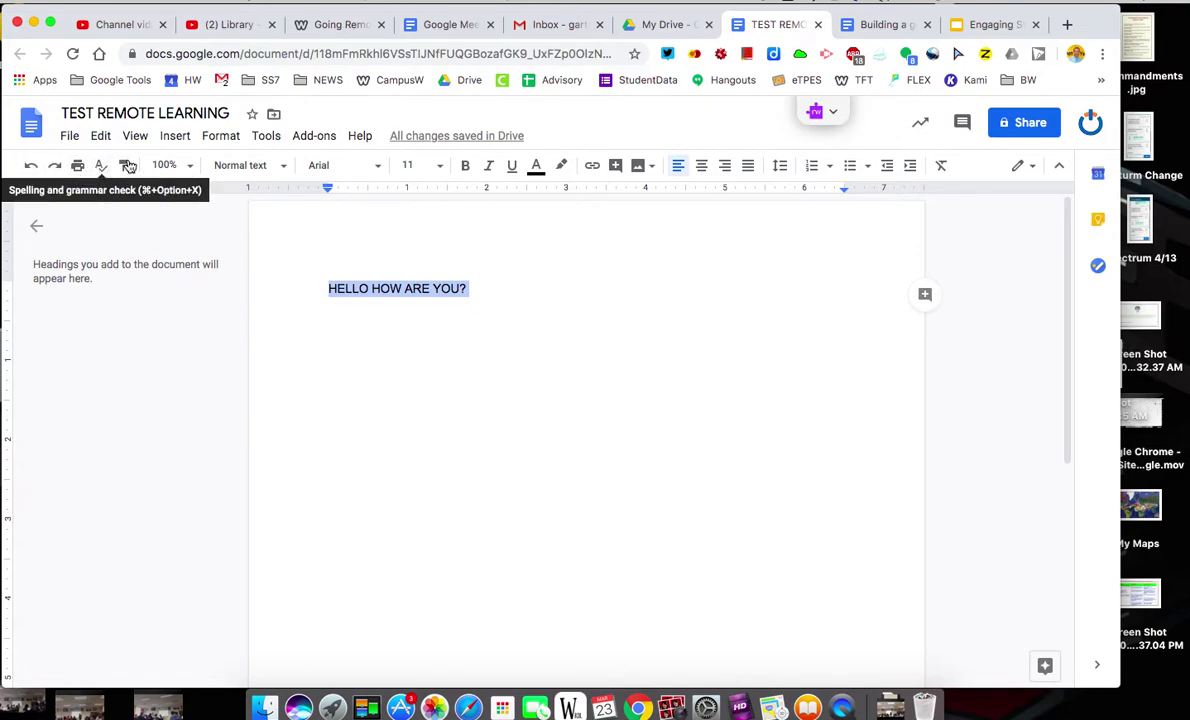
Step: Zoom the page to 150% and preview the paragraph style, font and font size lists
left_click(188, 166)
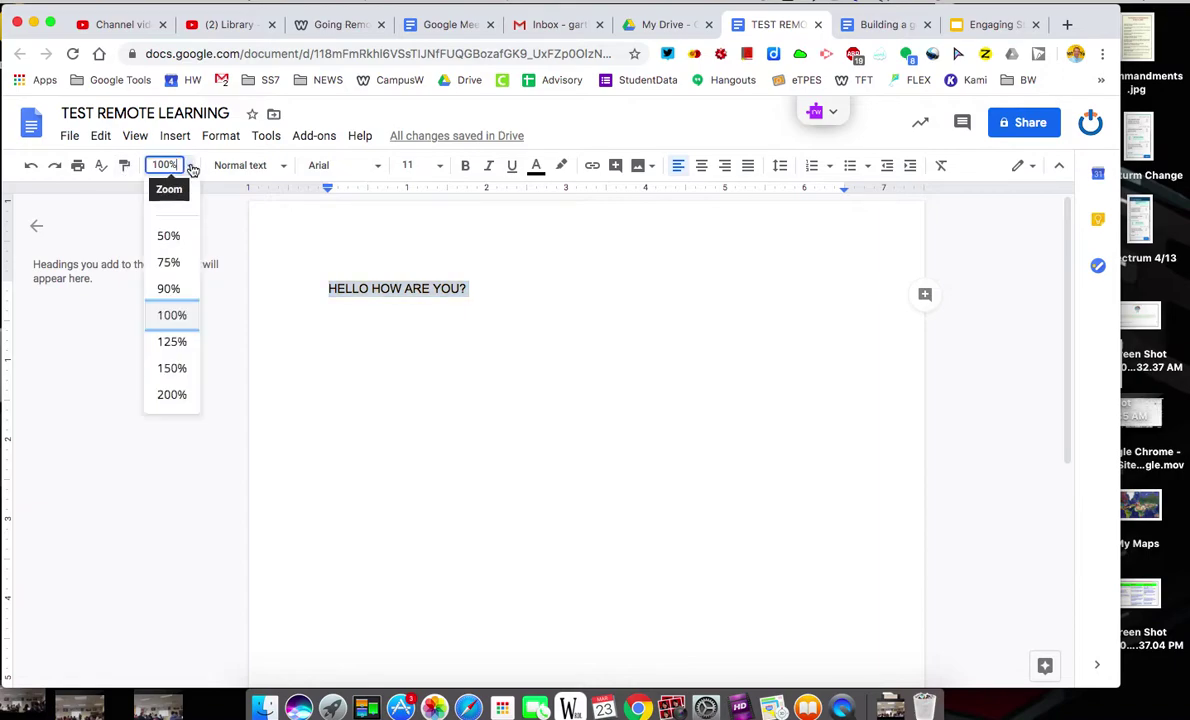
left_click(176, 370)
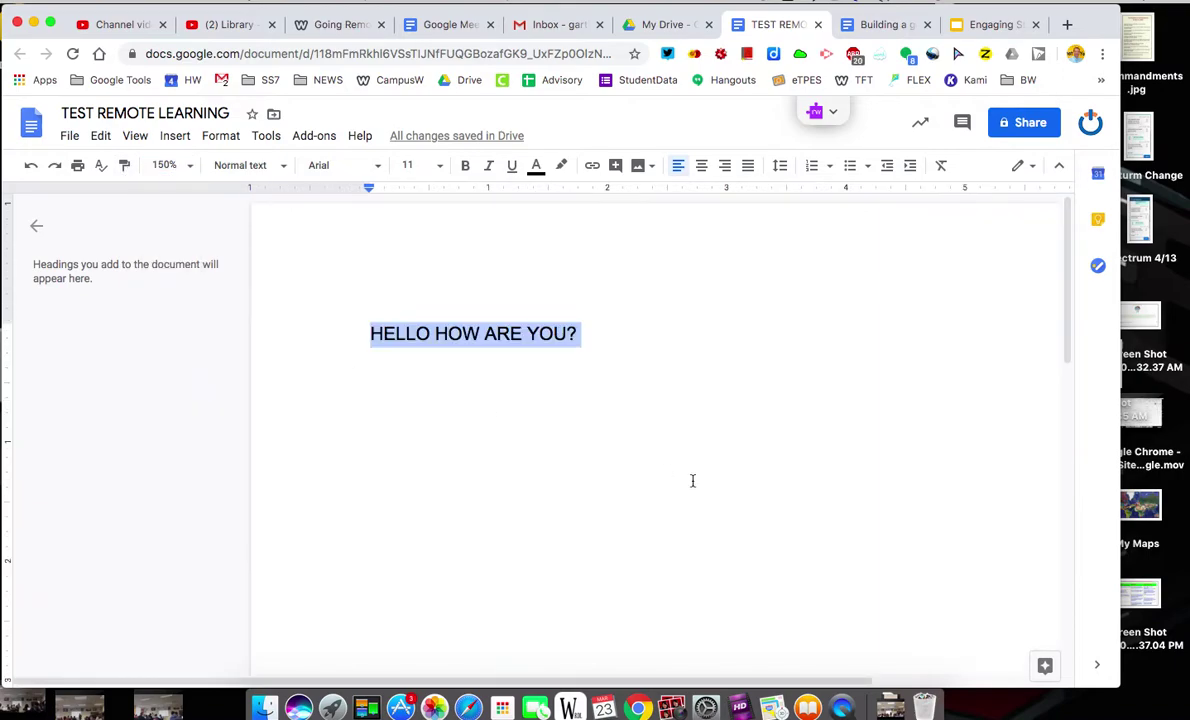
left_click(285, 167)
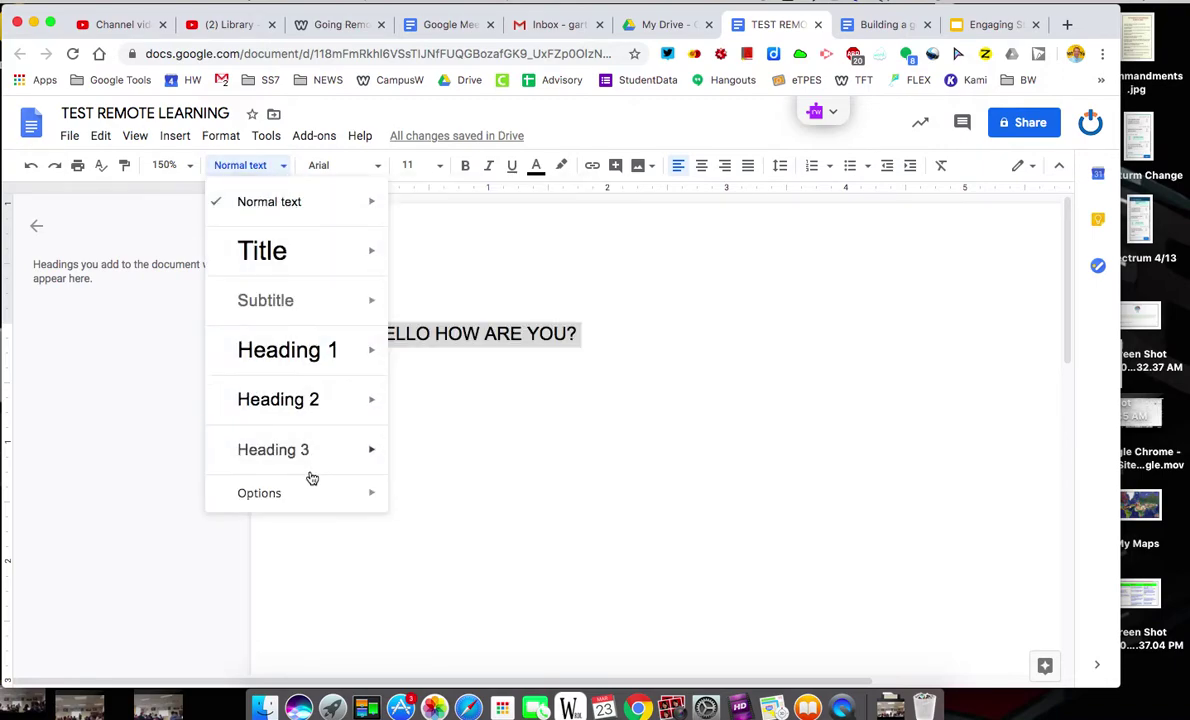
left_click(378, 167)
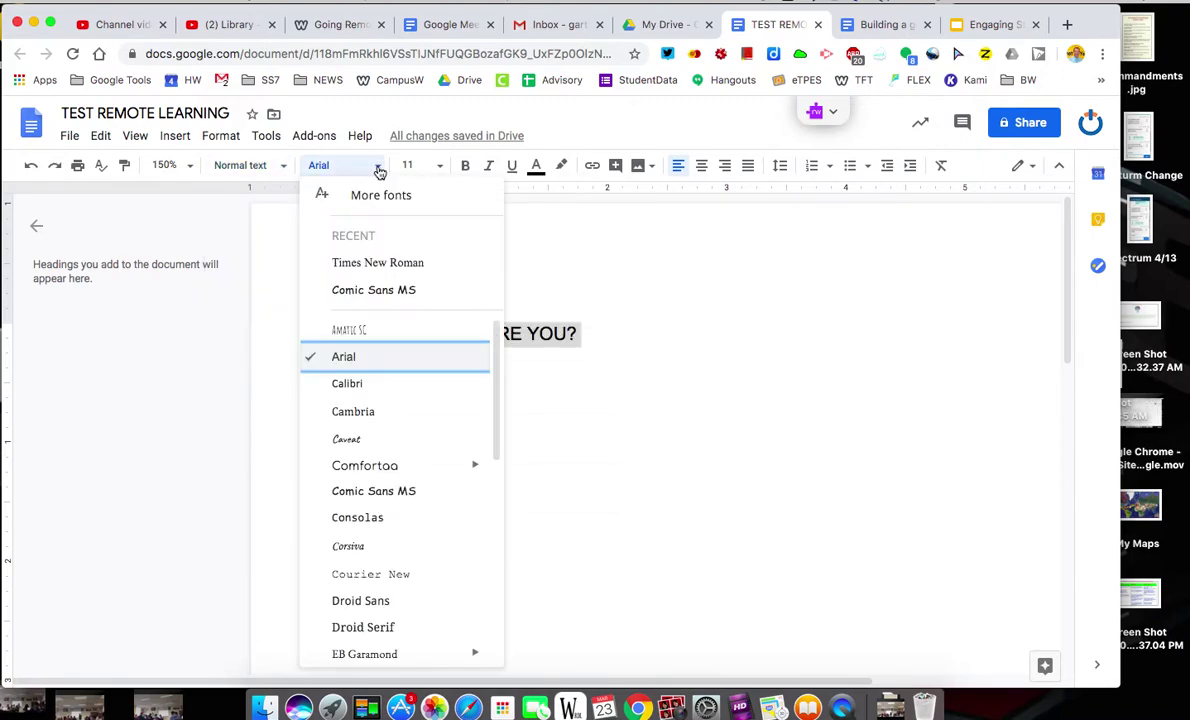
left_click(440, 167)
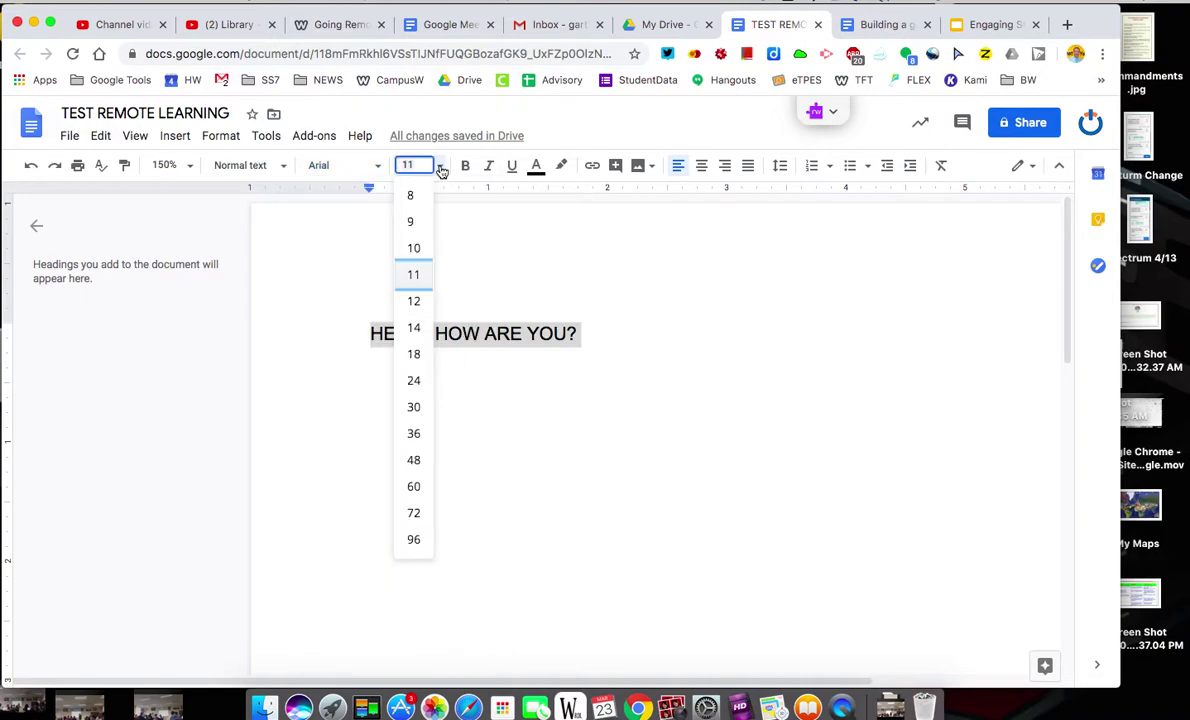
Step: Apply bold, italic, underline, red text colour and yellow highlight to HELLO HOW ARE YOU?
left_click(466, 167)
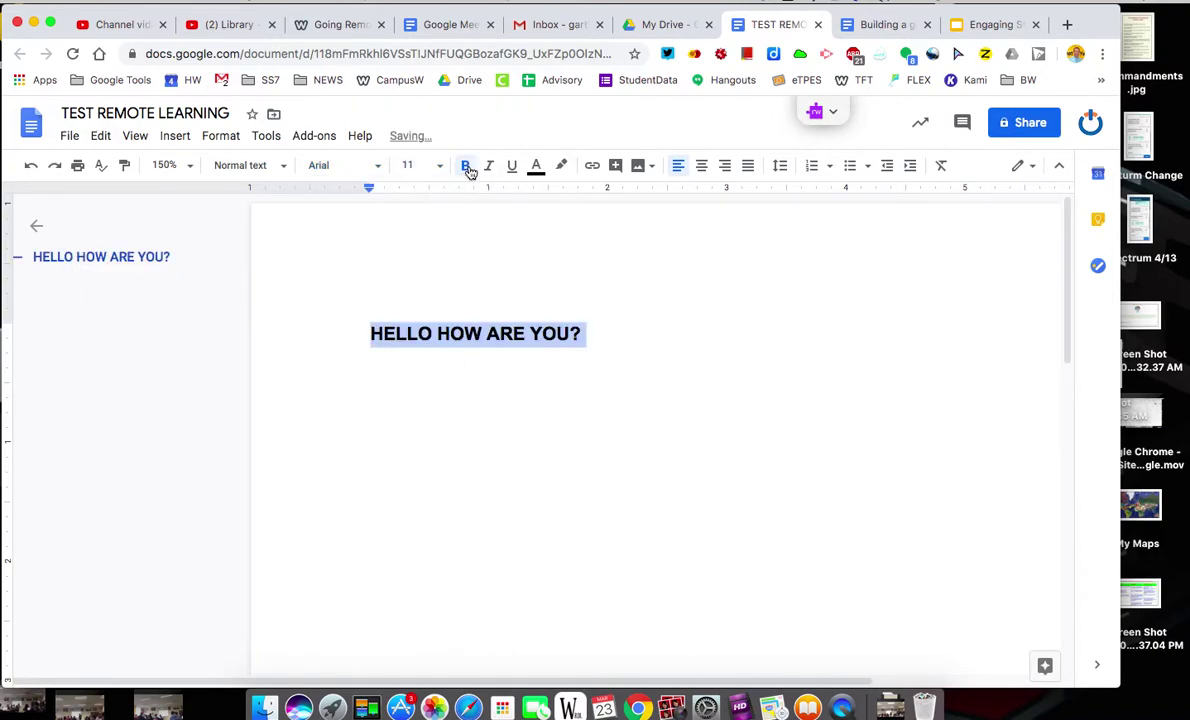
left_click(489, 167)
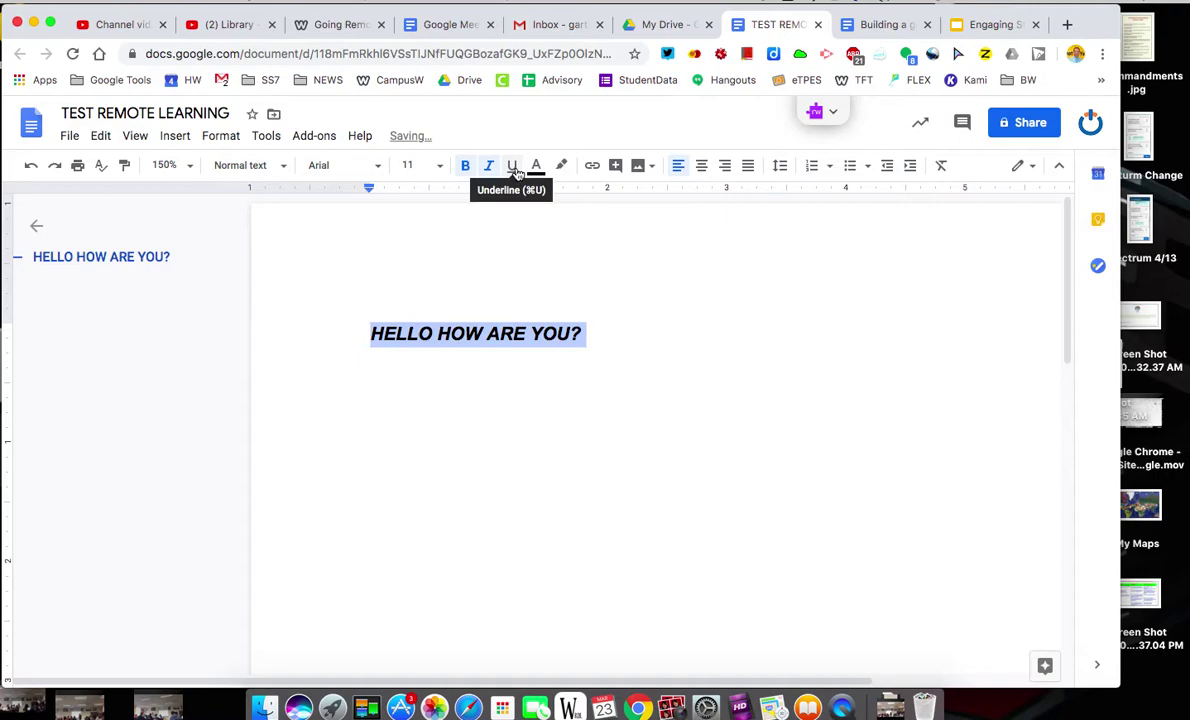
left_click(512, 167)
left_click(537, 167)
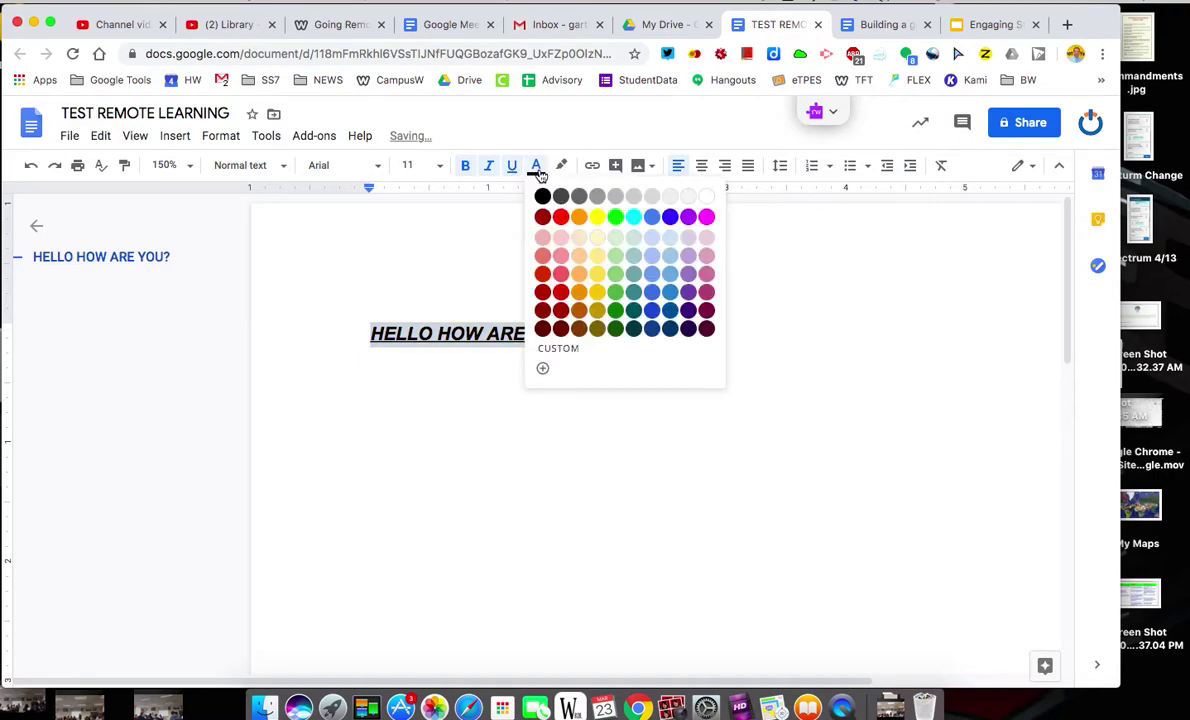
left_click(562, 218)
left_click(563, 167)
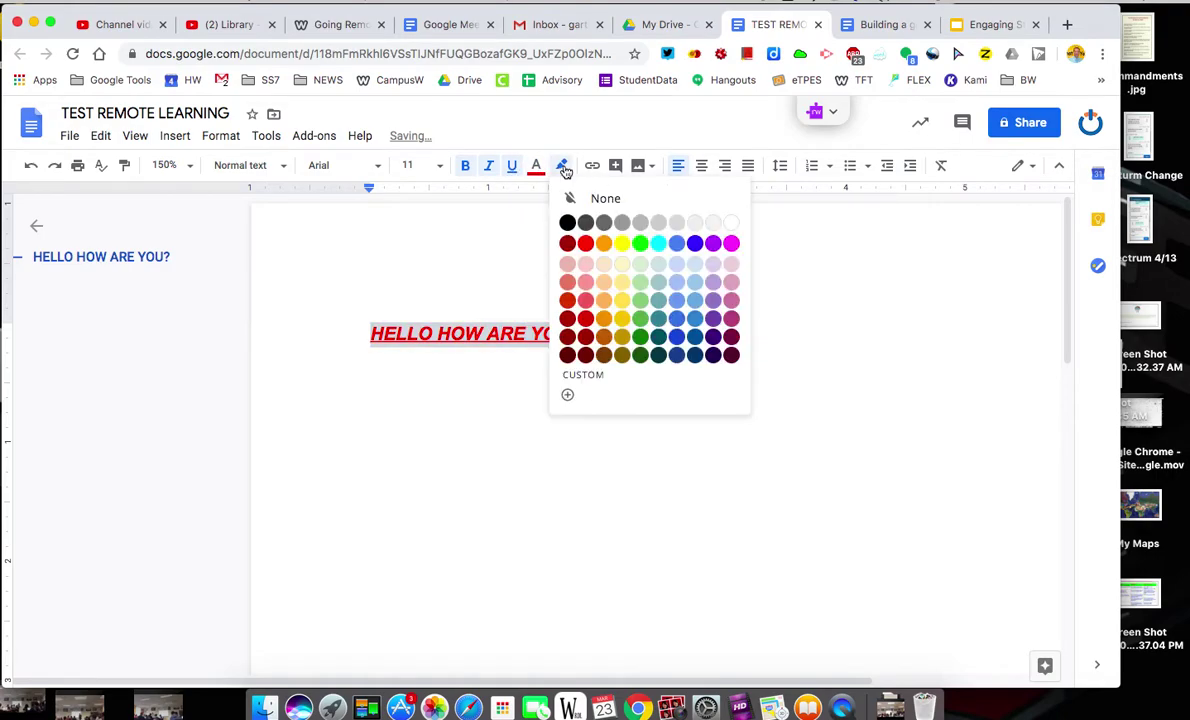
left_click(621, 243)
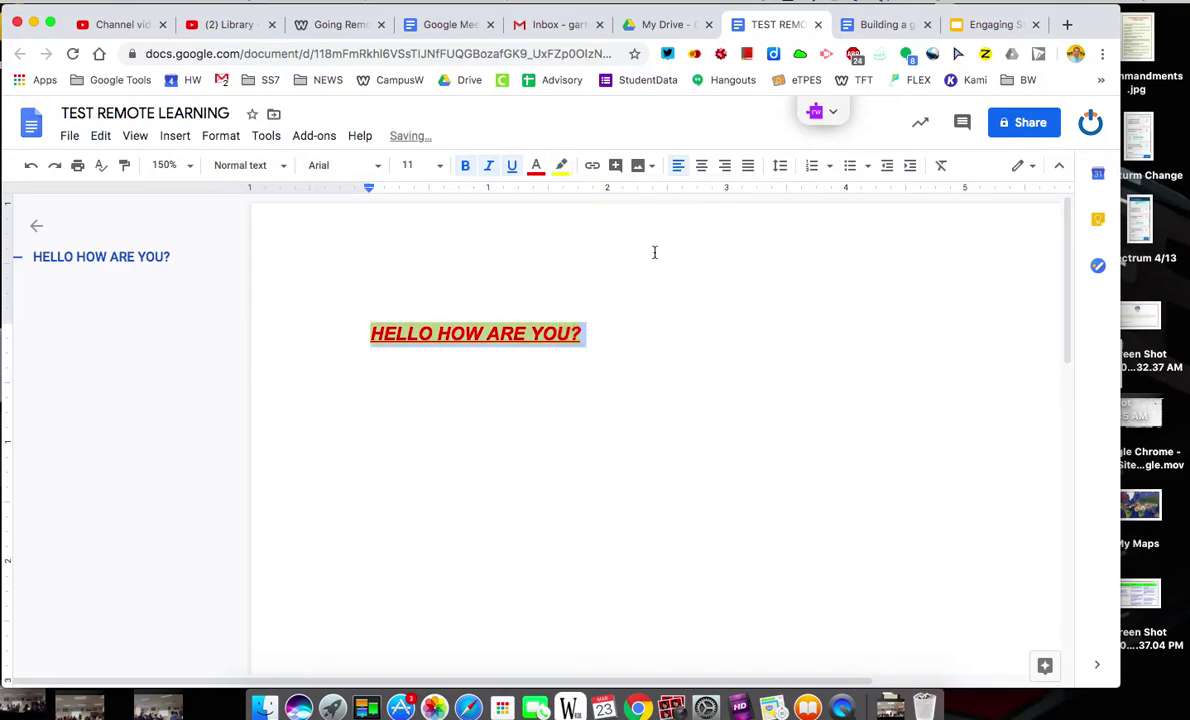
left_click(655, 252)
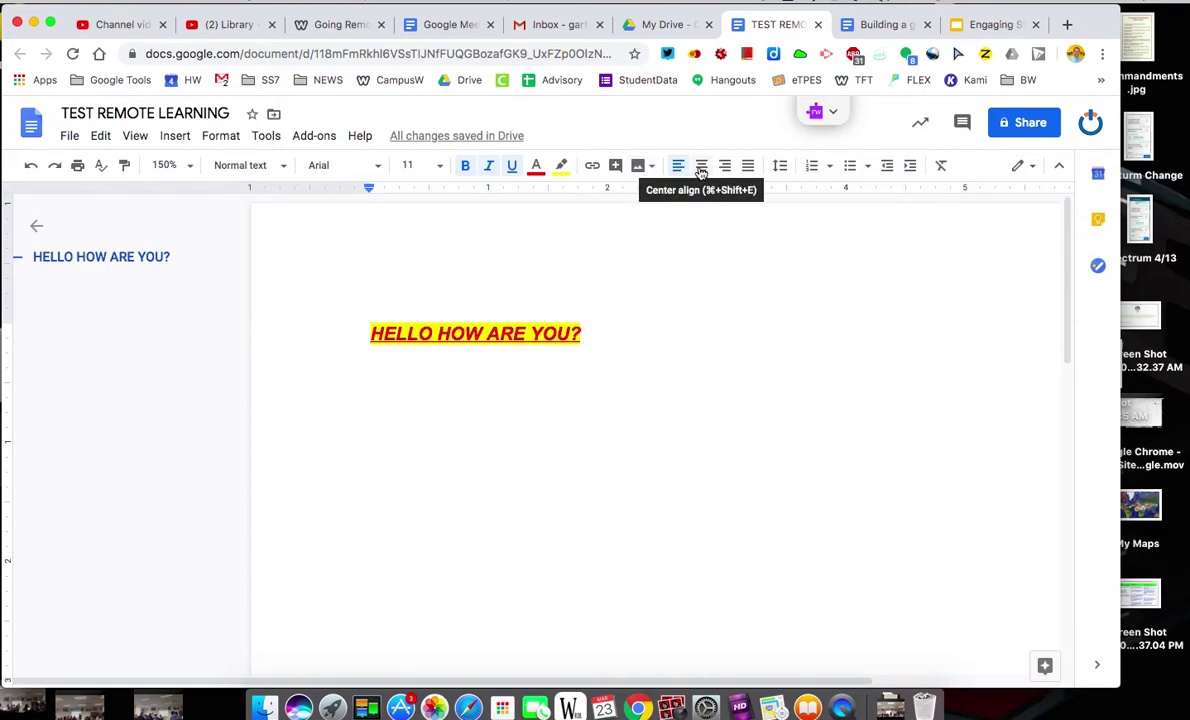
Step: Preview line spacing, numbered and bulleted list options, then hide the document outline
left_click(781, 167)
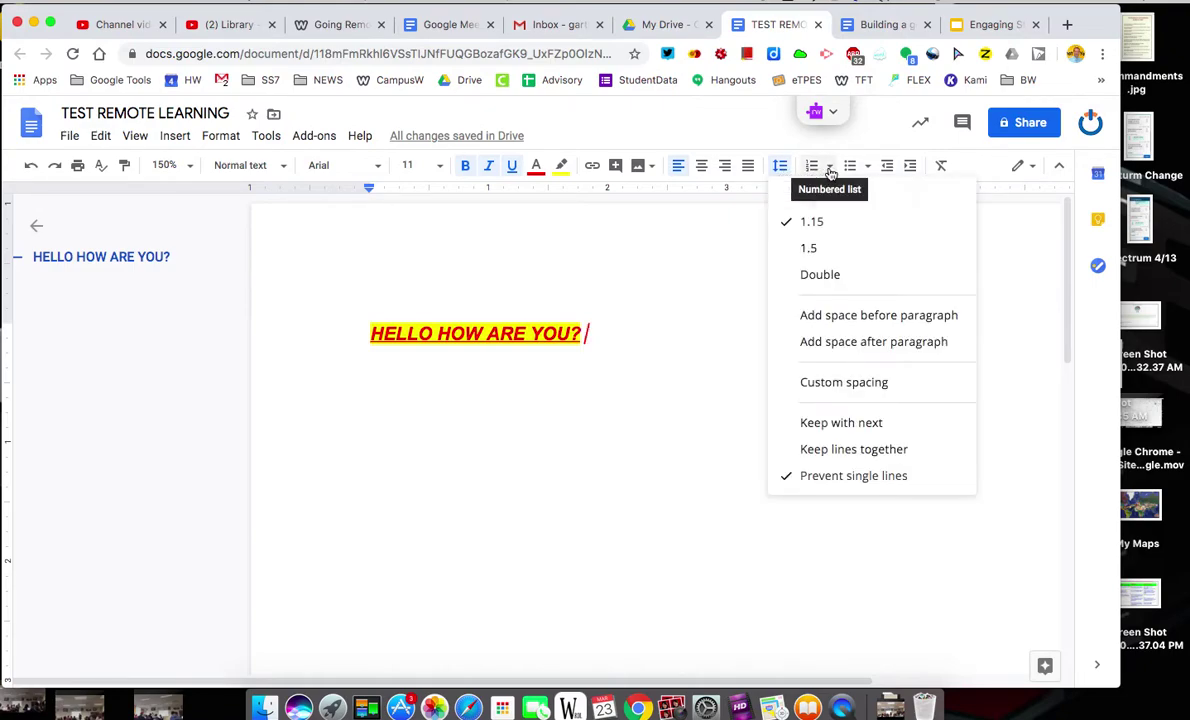
left_click(730, 240)
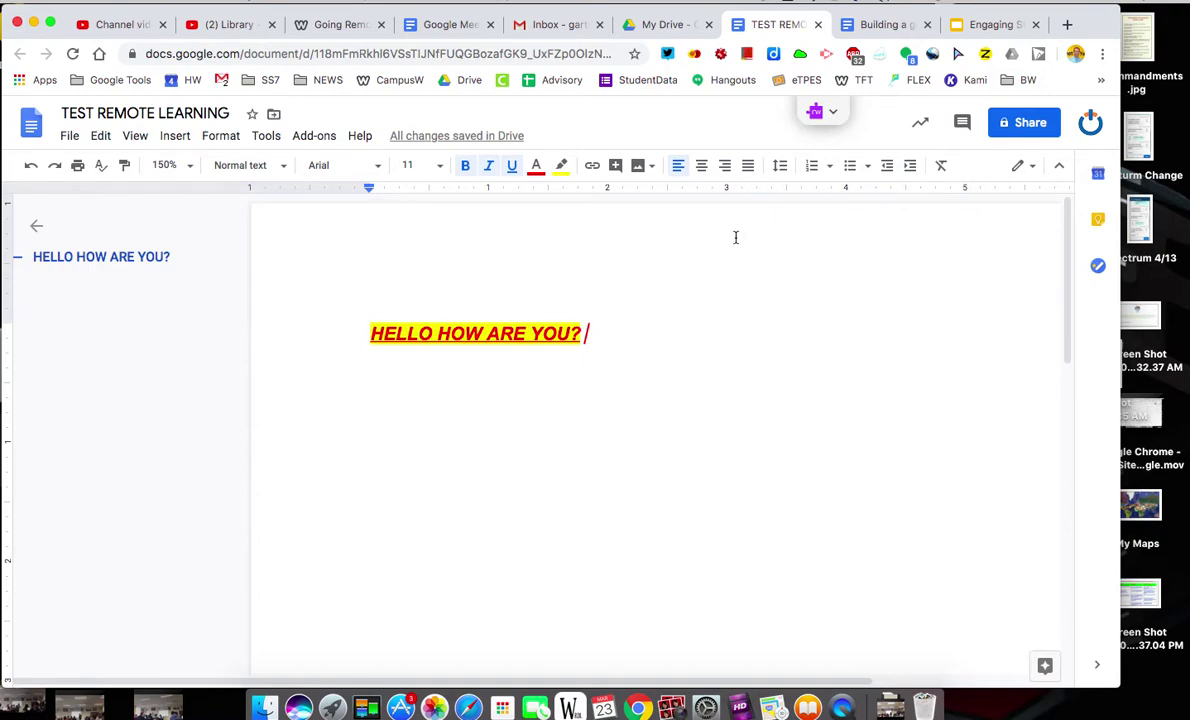
left_click(830, 167)
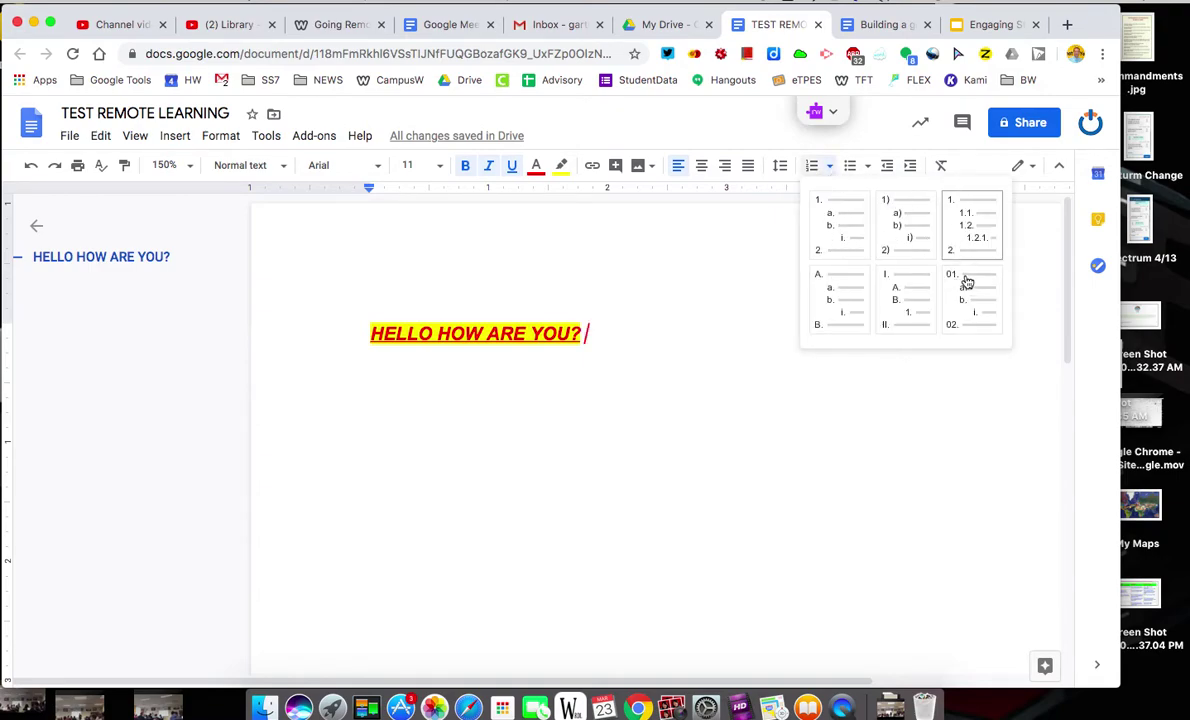
left_click(868, 166)
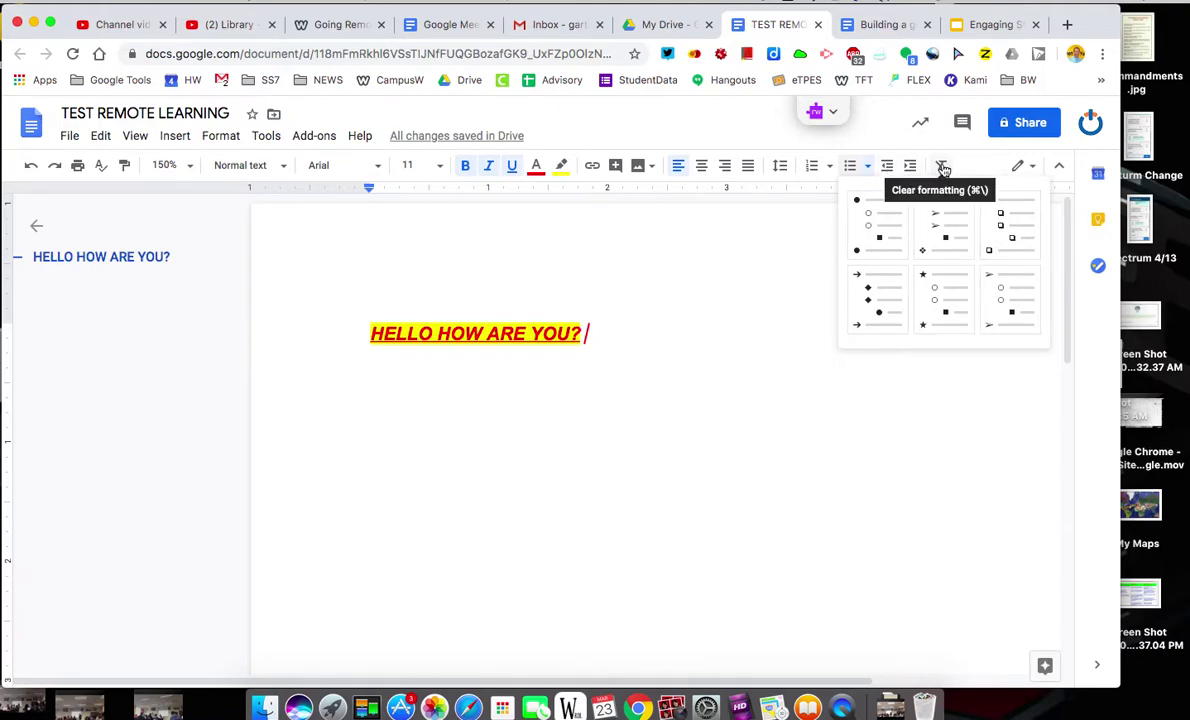
left_click(830, 556)
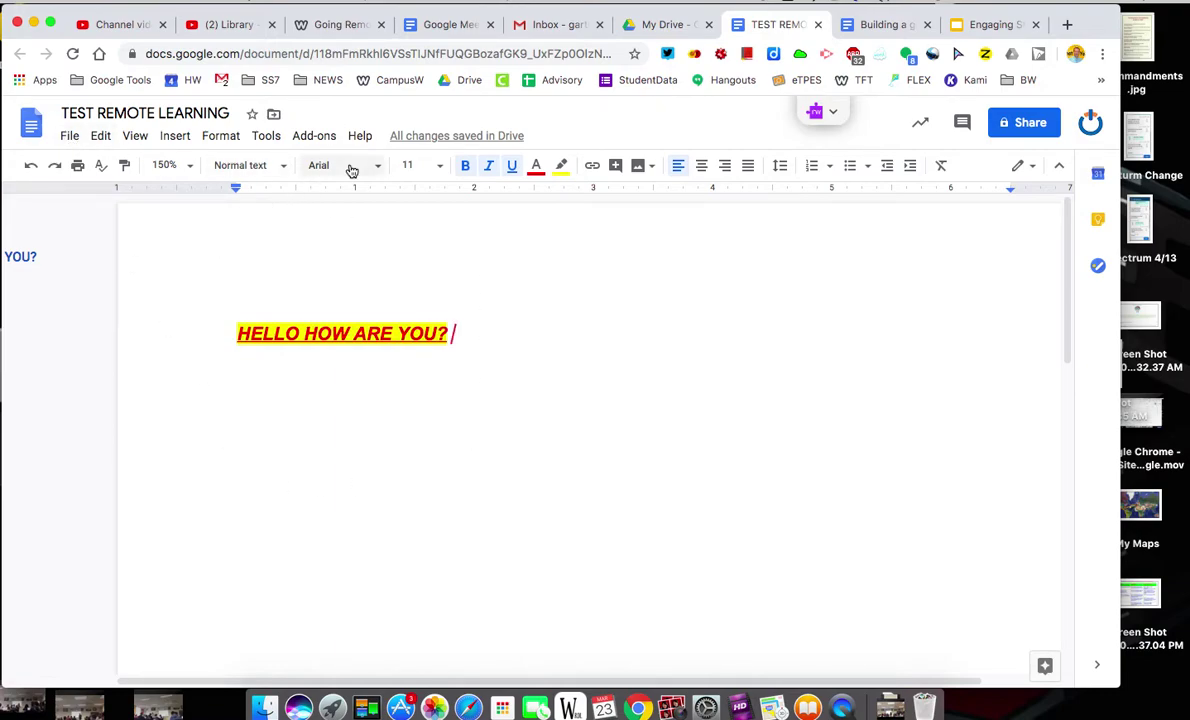
left_click(70, 137)
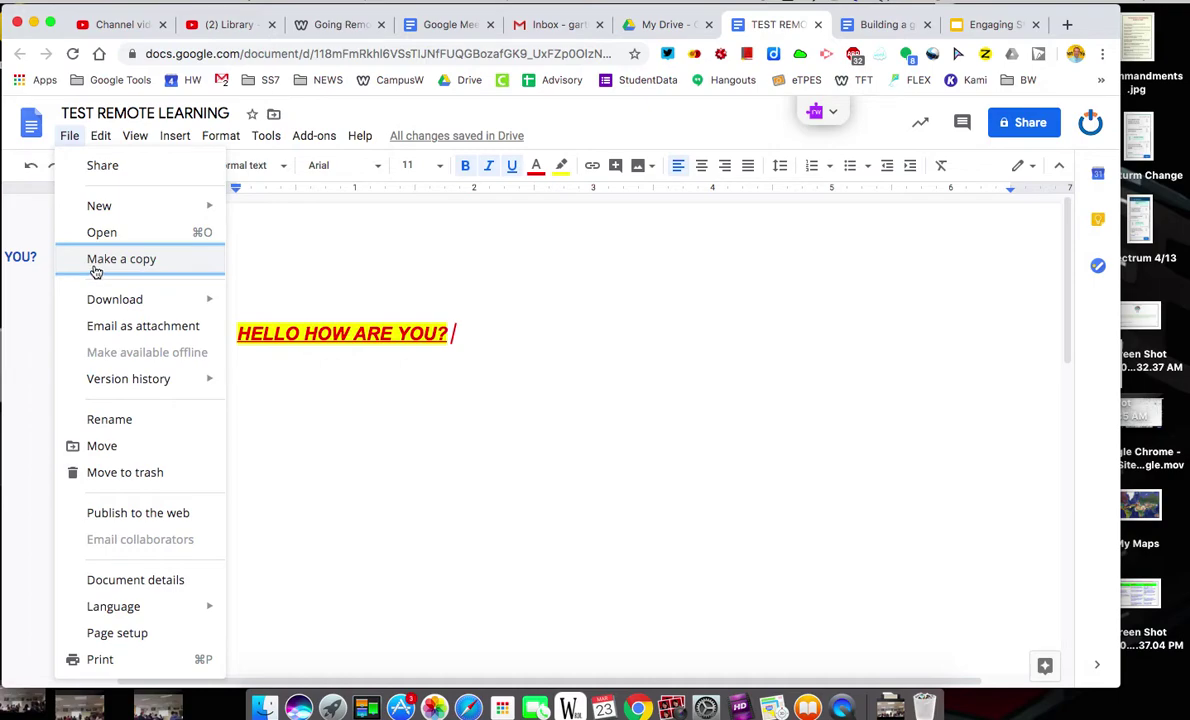
mouse_move(100, 305)
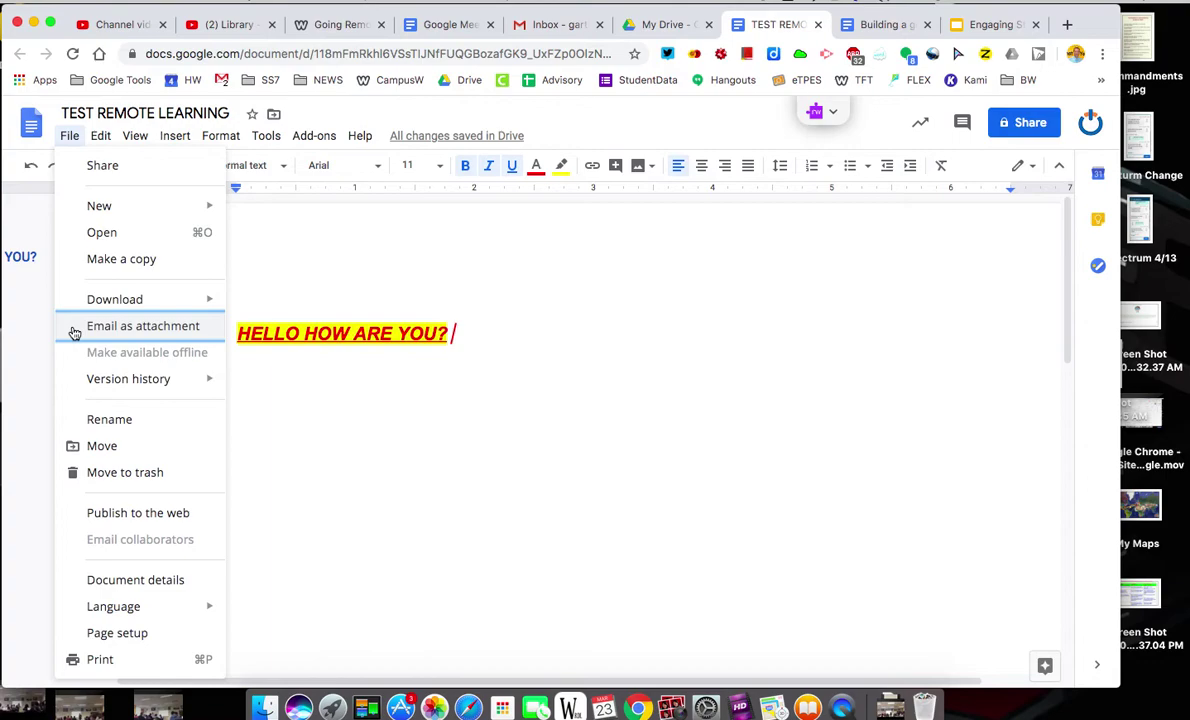
mouse_move(96, 390)
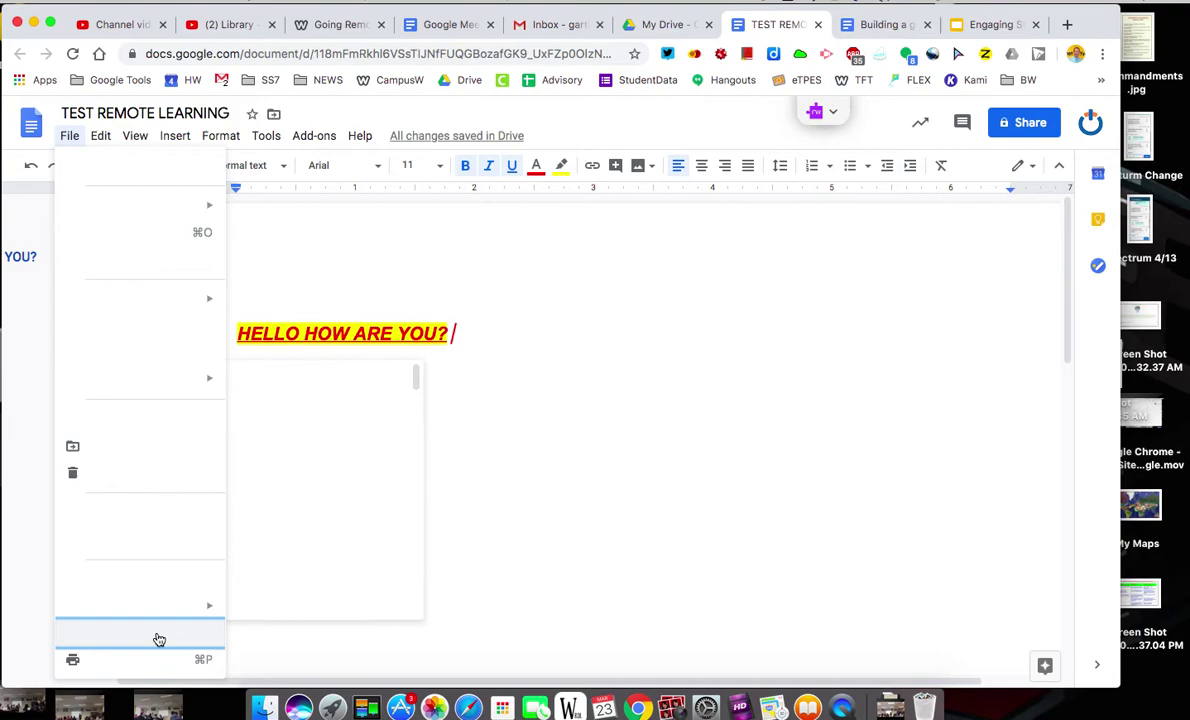
left_click(746, 547)
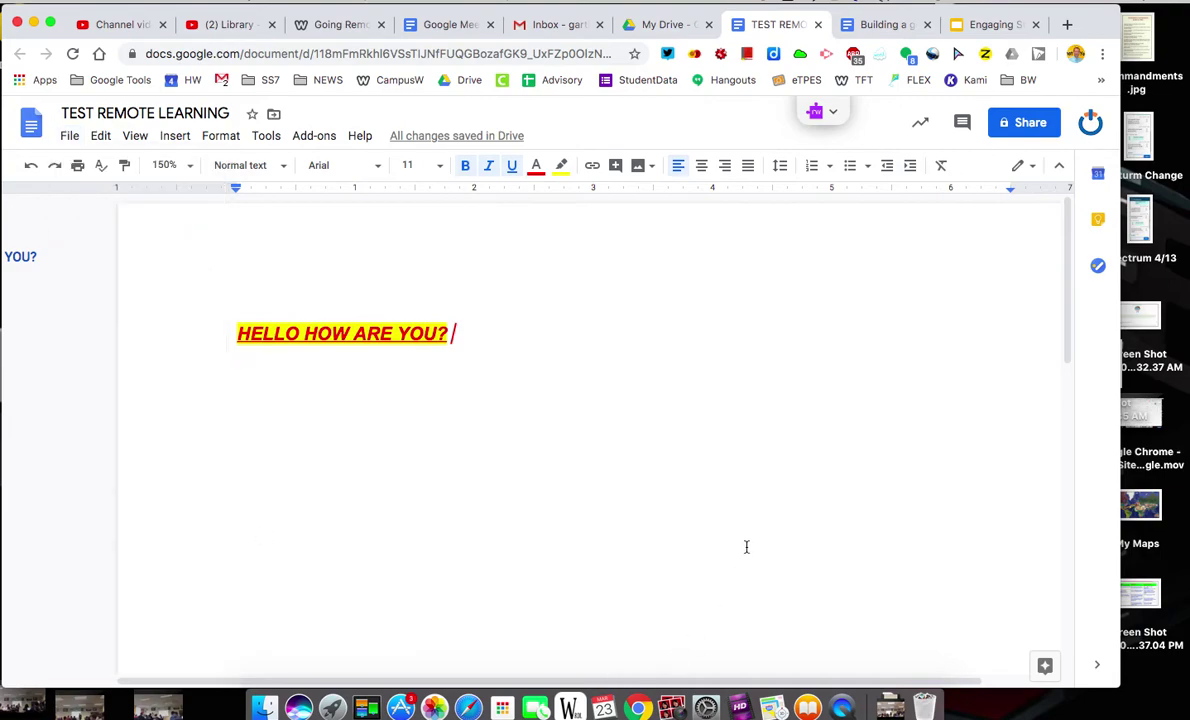
Step: Tour the Edit, View, Insert, Format and Tools menus, ending on Add-ons showing Doc To Form and EasyBib
left_click(101, 137)
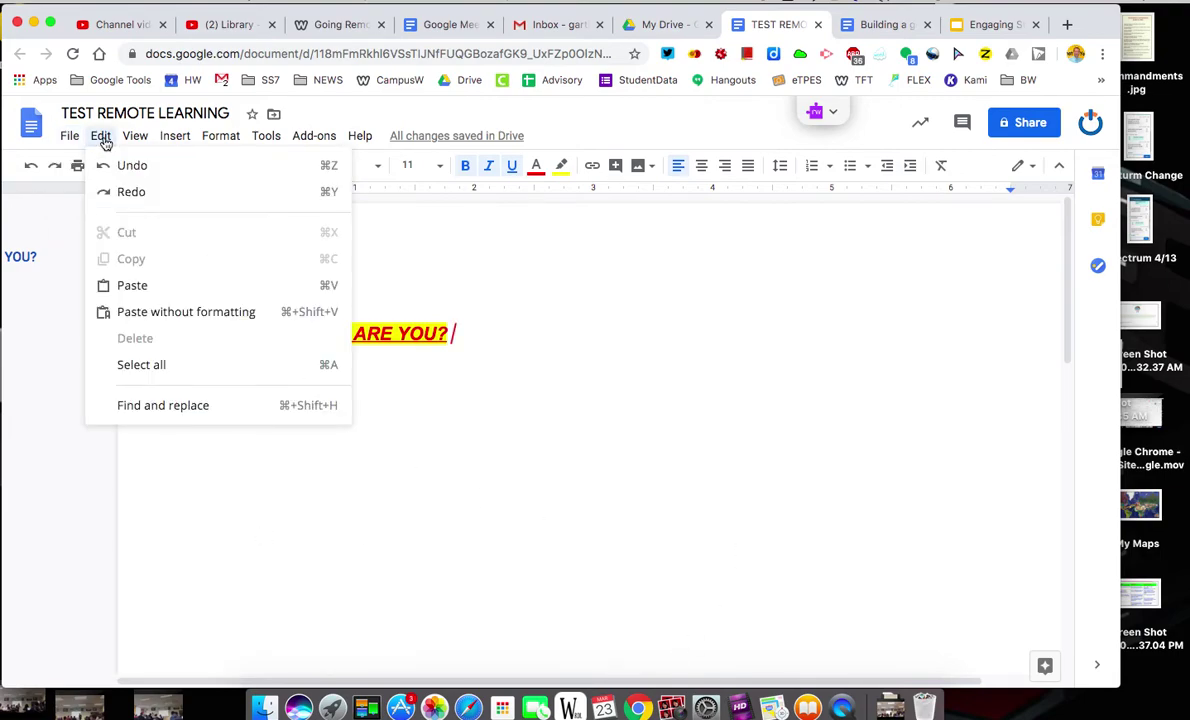
mouse_move(147, 141)
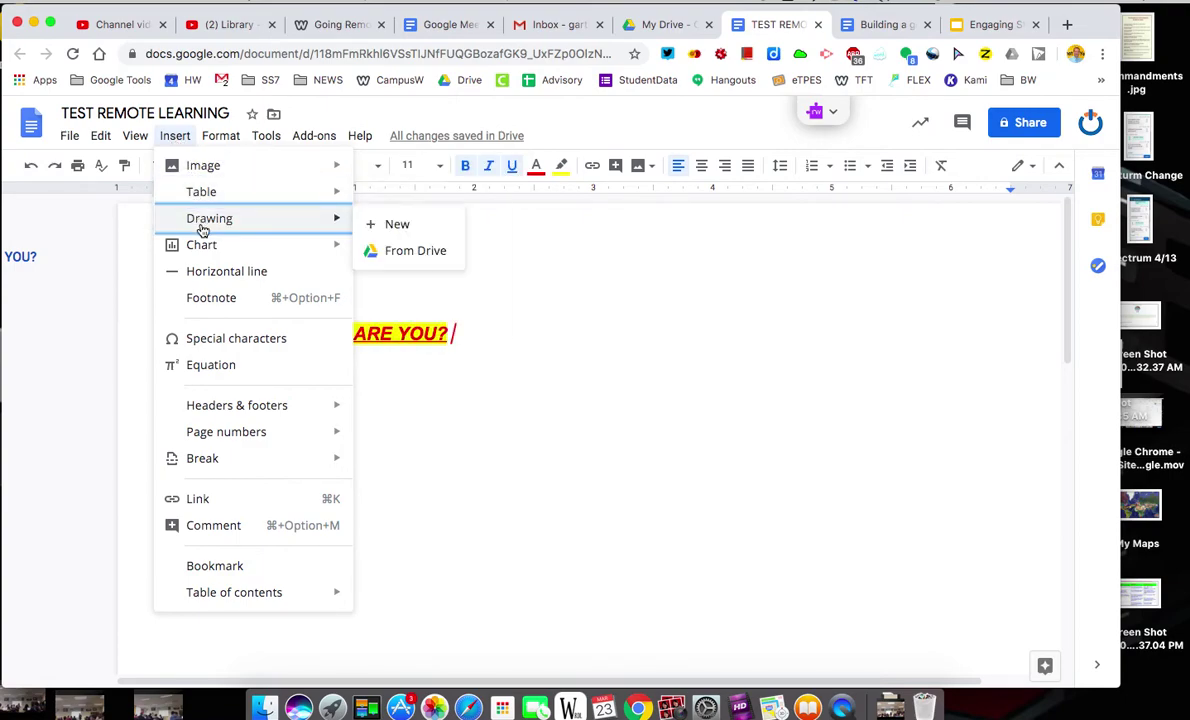
mouse_move(227, 139)
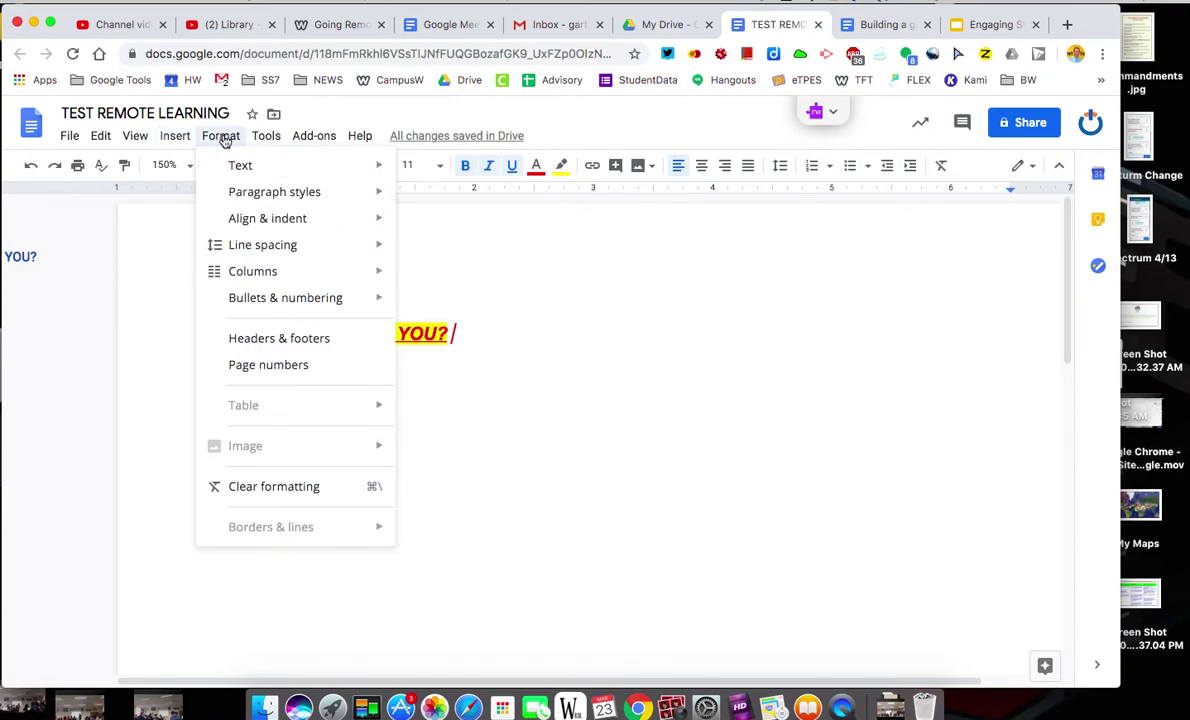
mouse_move(268, 139)
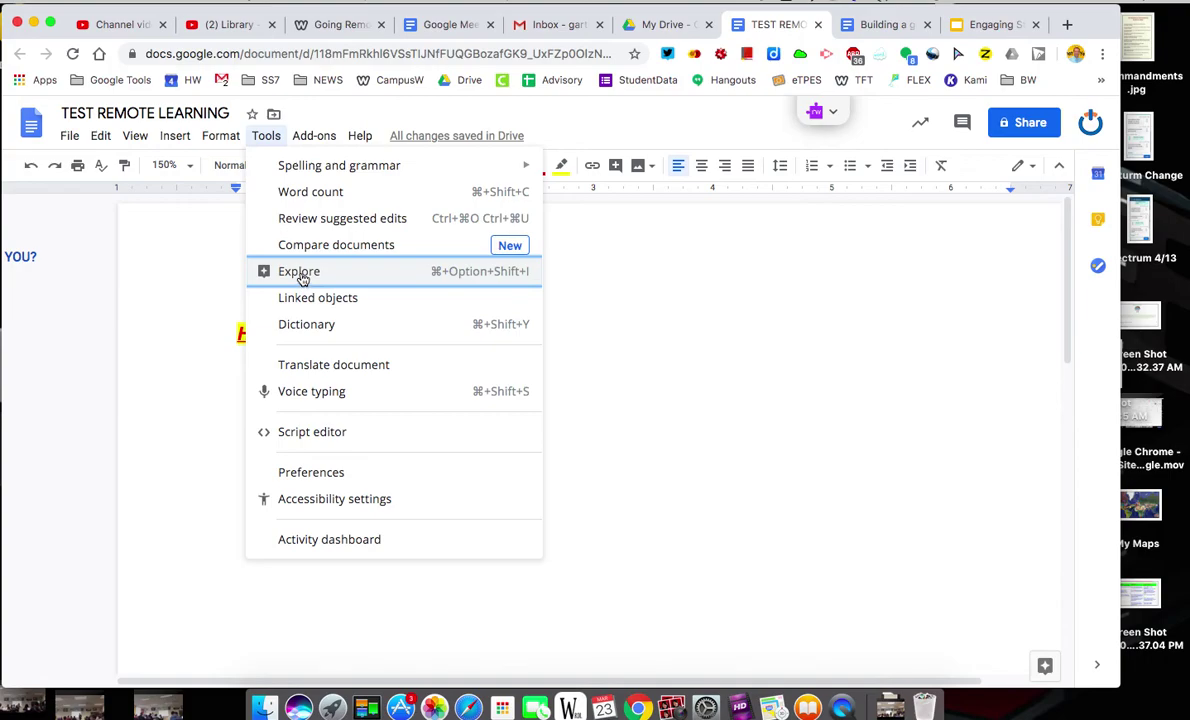
mouse_move(316, 142)
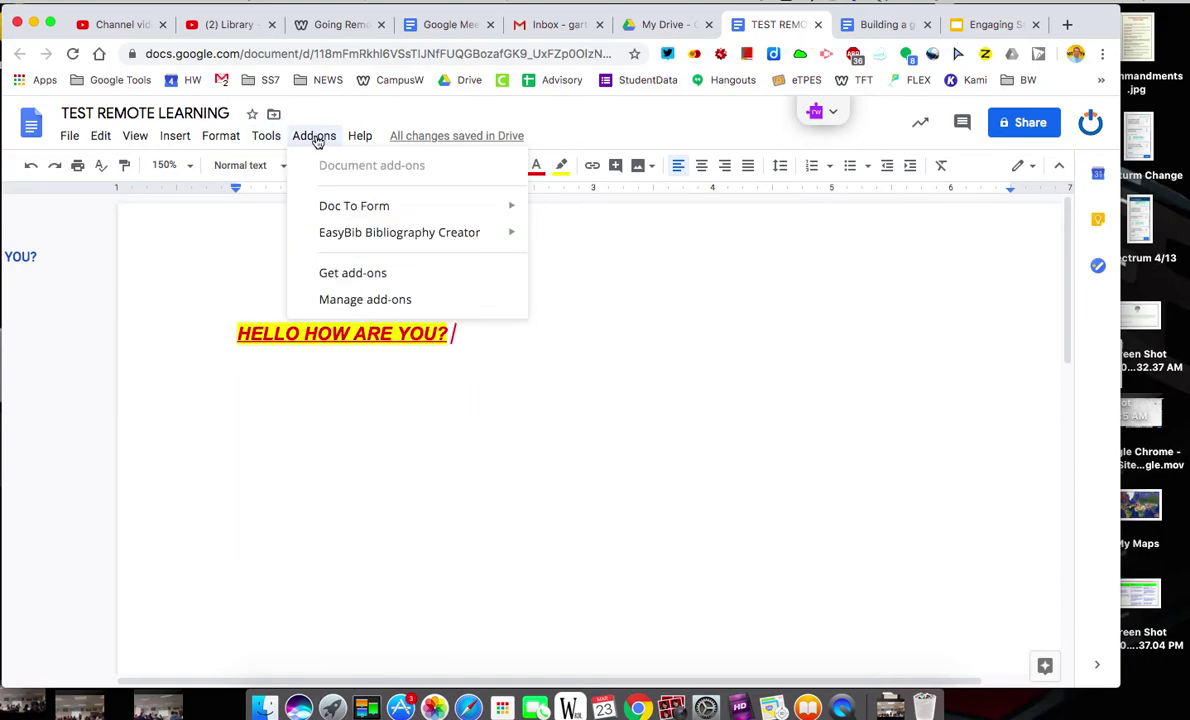
Step: Dismiss the Add-ons menu by clicking on the document page
left_click(235, 251)
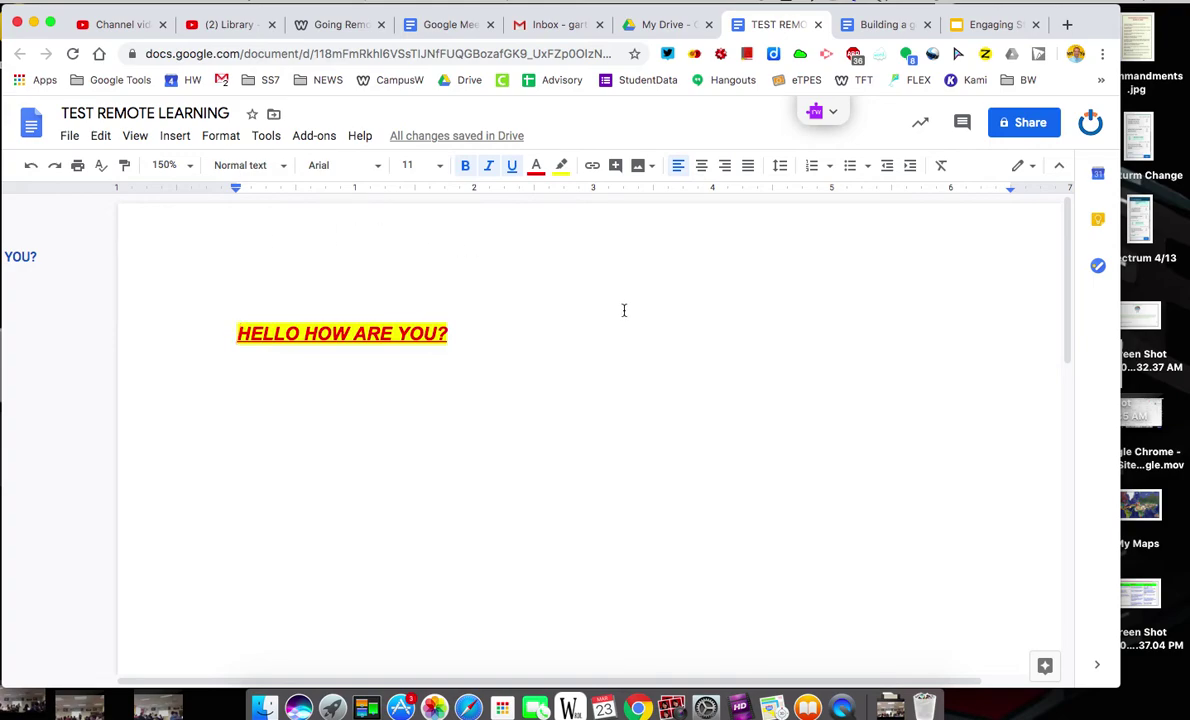